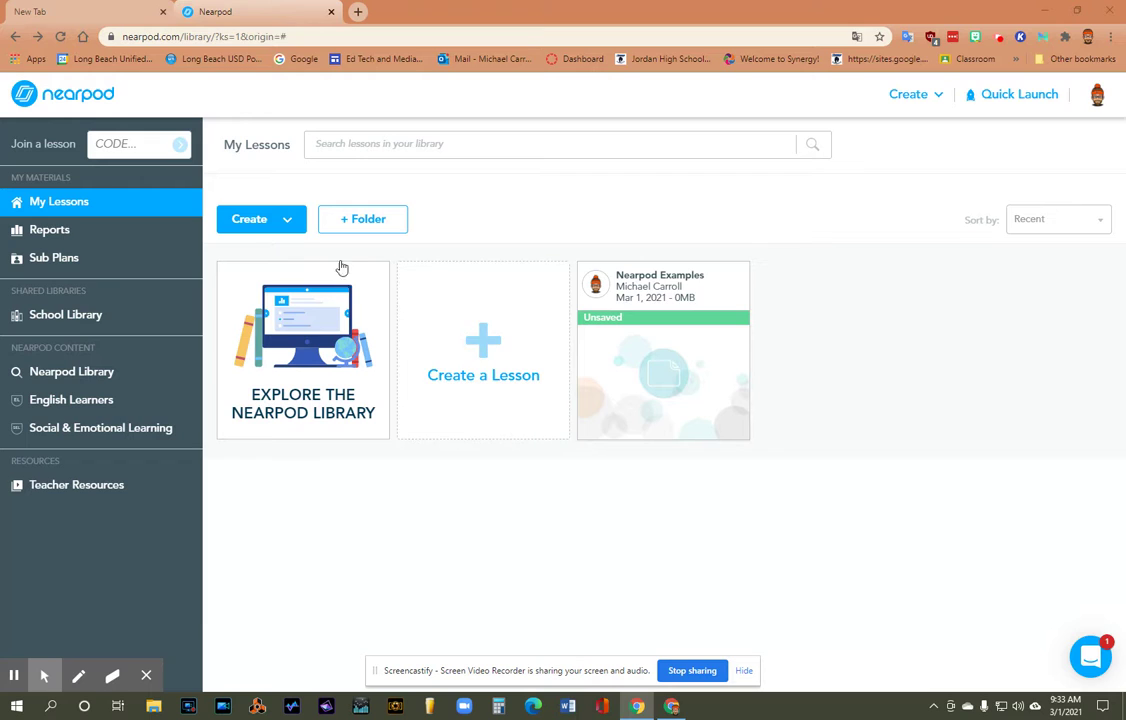
pyautogui.click(294, 229)
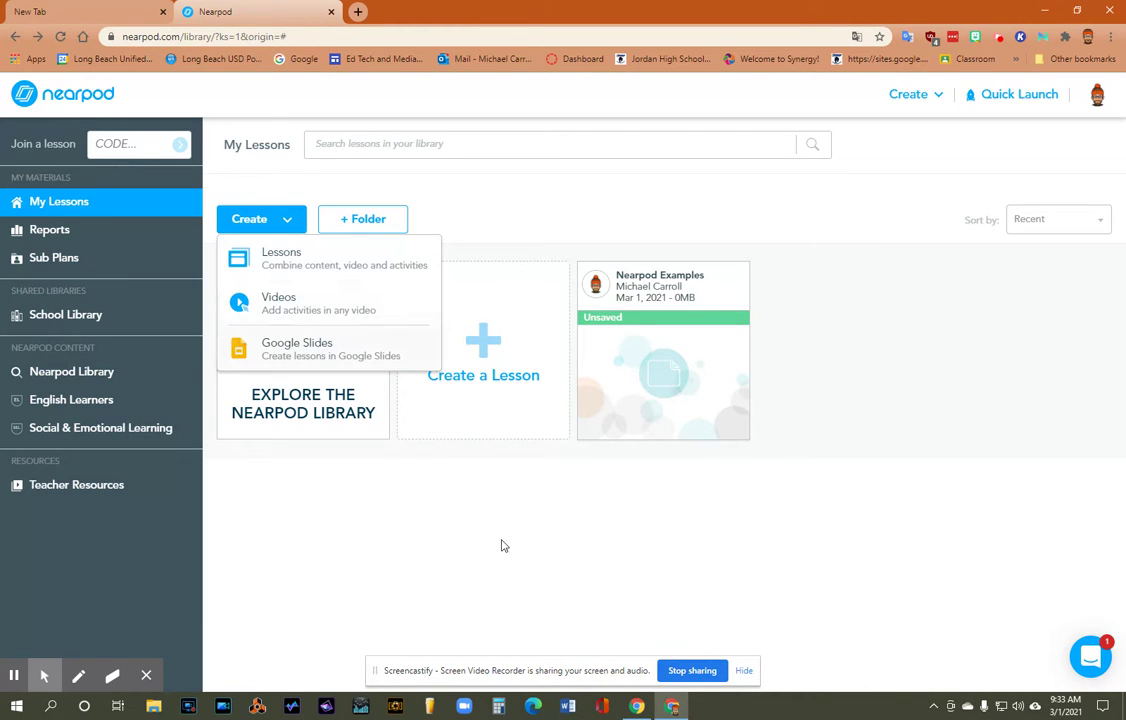
pyautogui.click(442, 476)
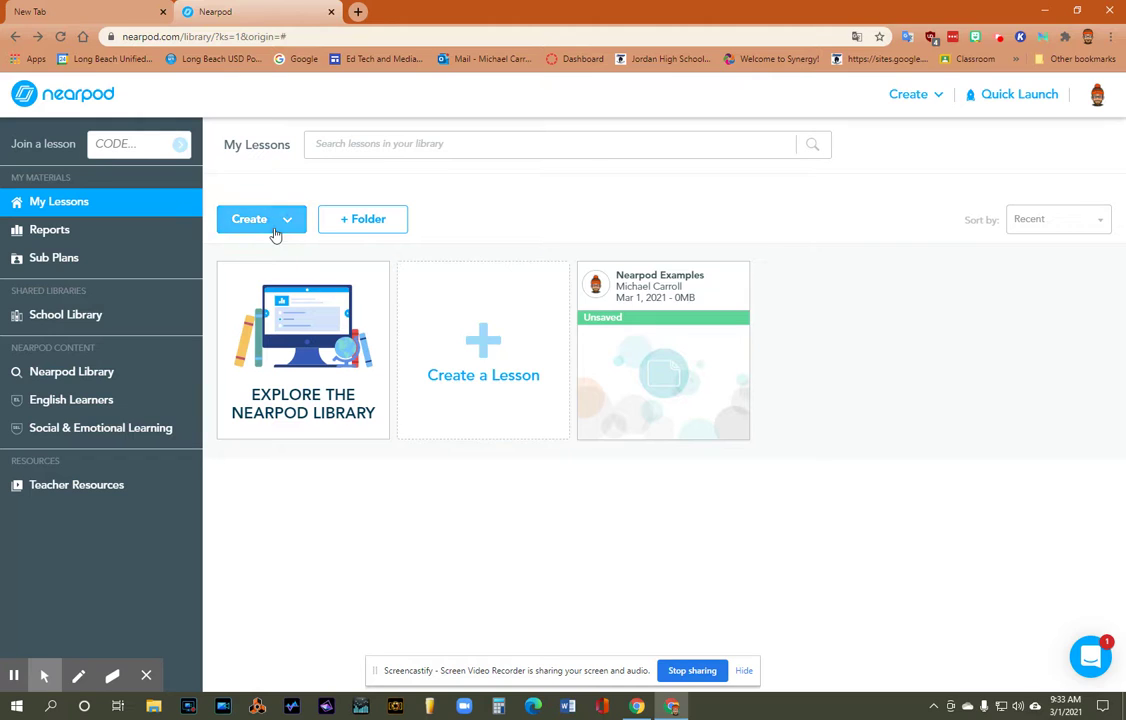
# Open the Nearpod Examples lesson for editing and start adding a Video as its first content item
pyautogui.moveTo(722, 284)
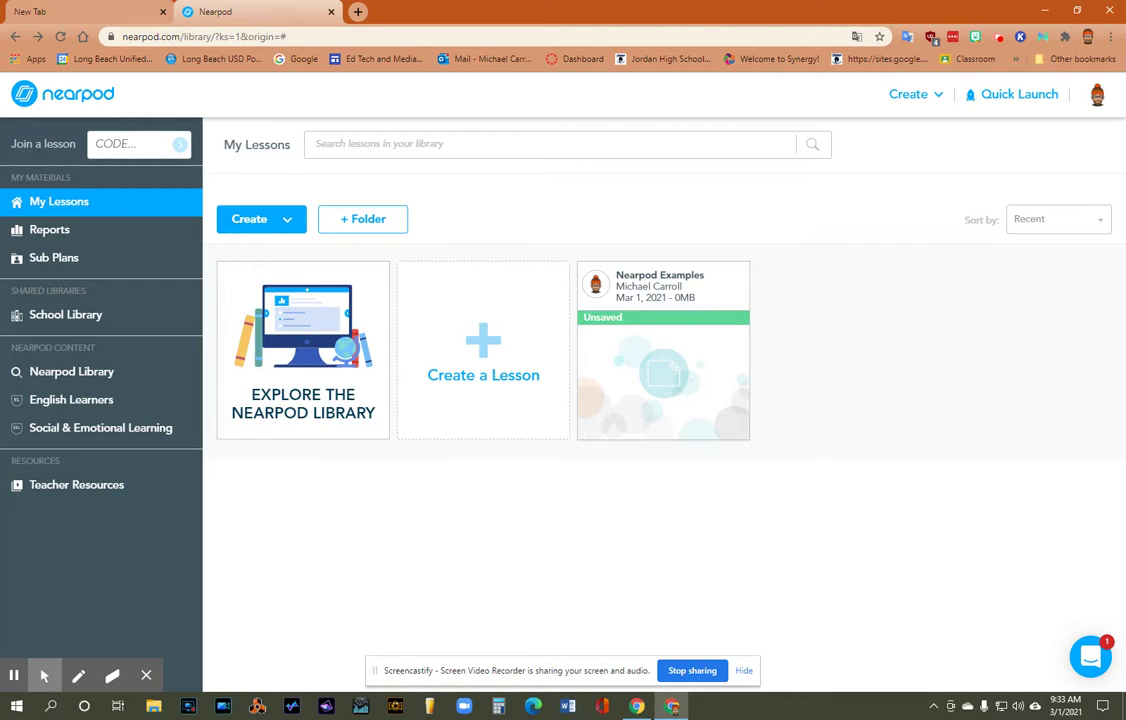
pyautogui.moveTo(668, 397)
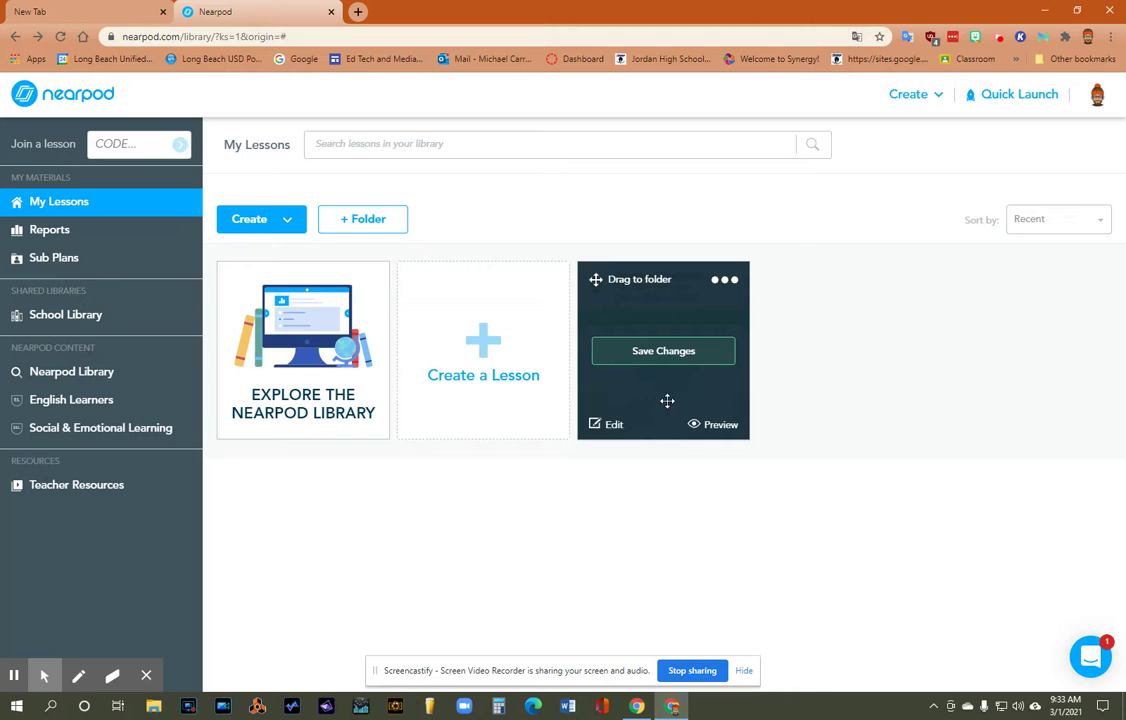
pyautogui.click(612, 425)
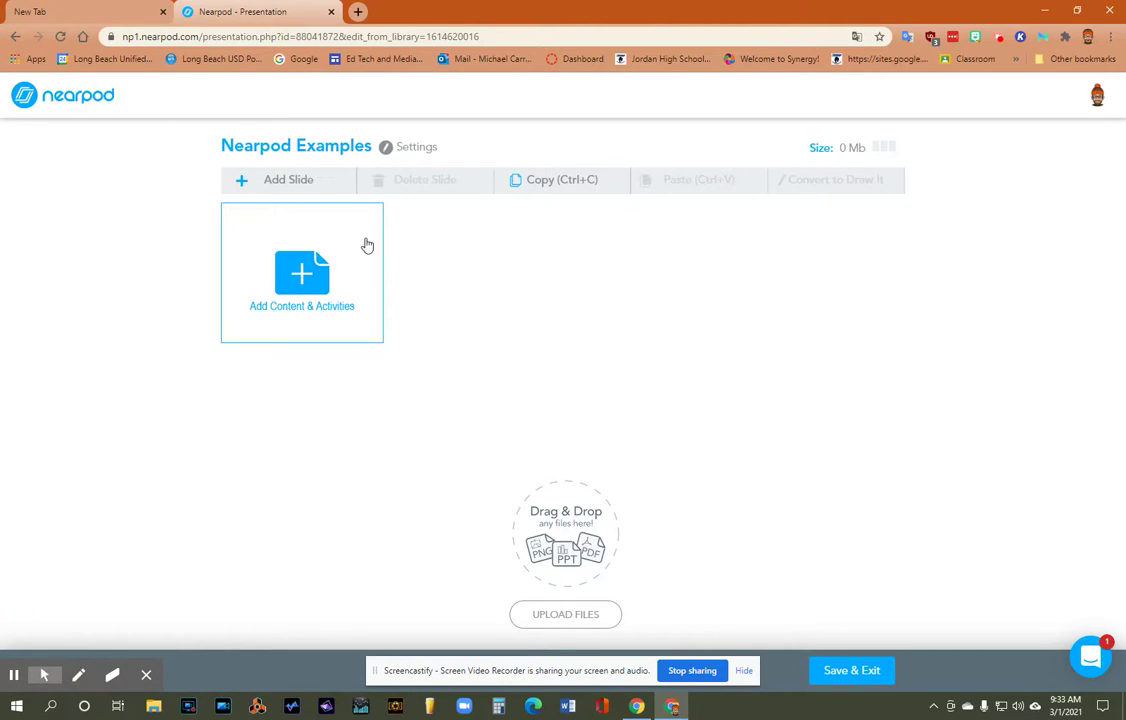
pyautogui.click(265, 238)
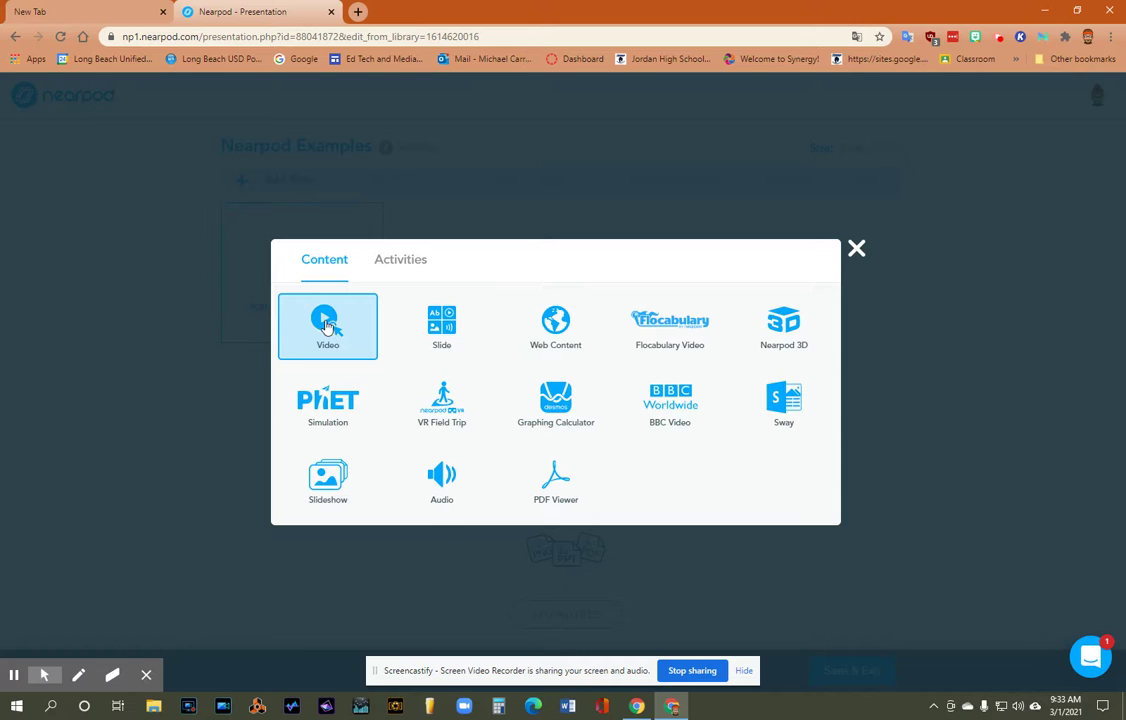
pyautogui.click(322, 320)
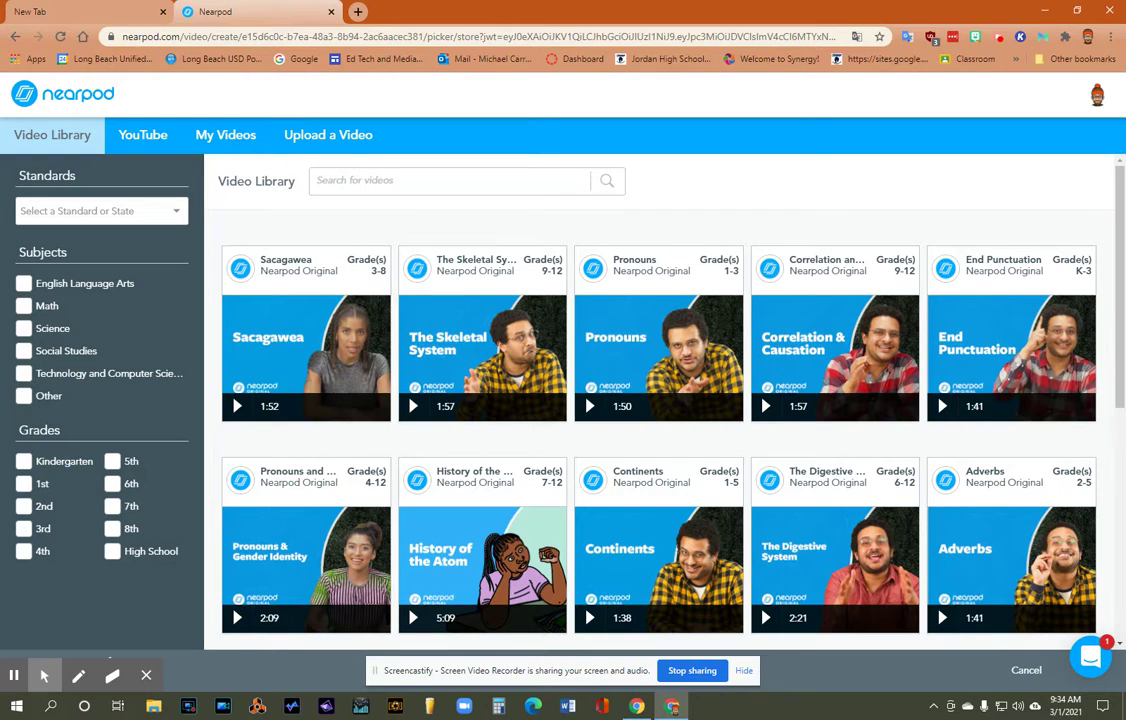
# Filter the video library to Social Studies for High School, and look over the My Videos and Upload a Video sources
pyautogui.click(23, 351)
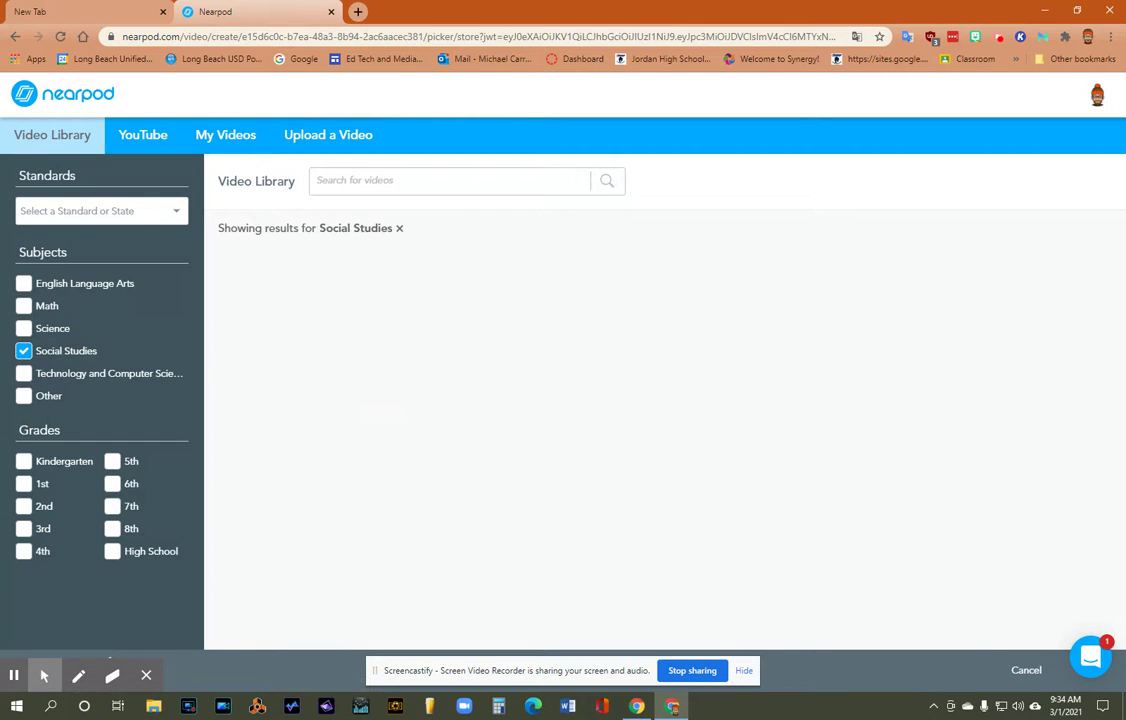
pyautogui.click(112, 551)
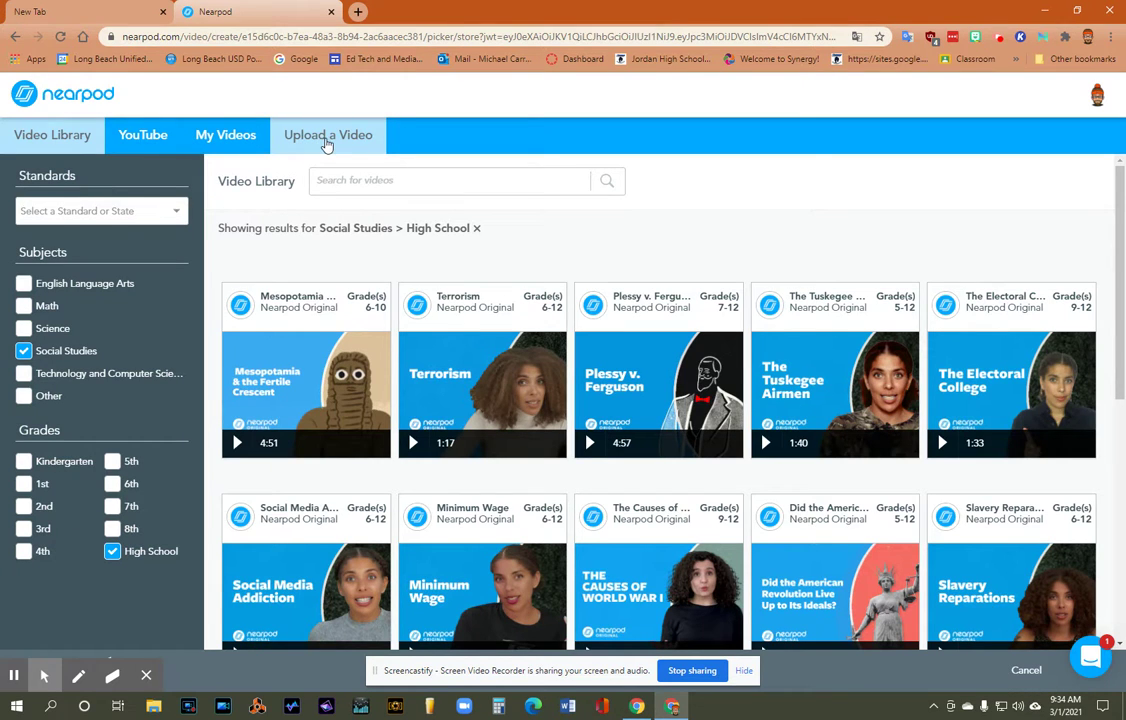
pyautogui.click(326, 140)
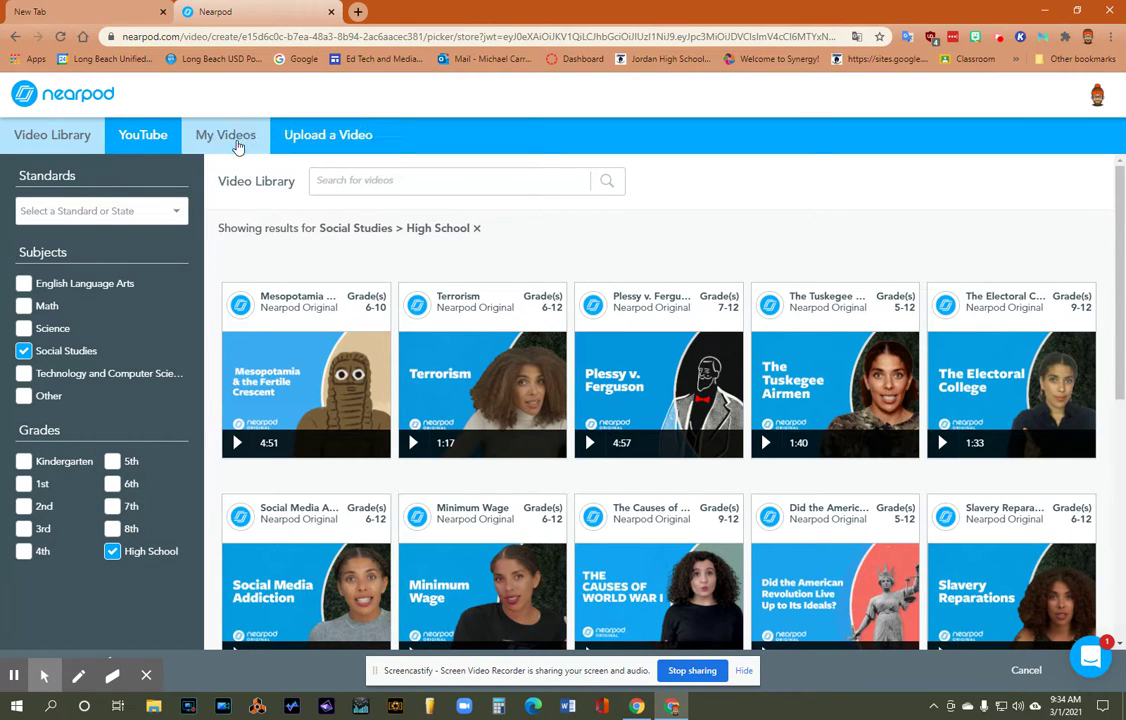
pyautogui.click(238, 143)
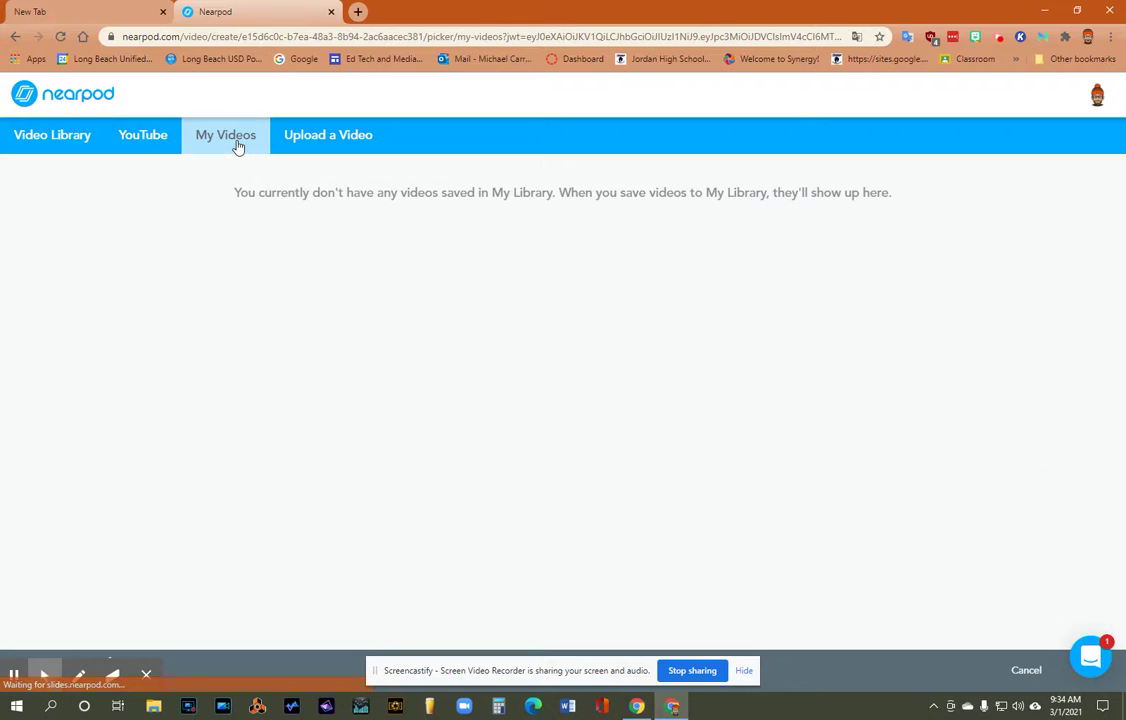
pyautogui.click(314, 140)
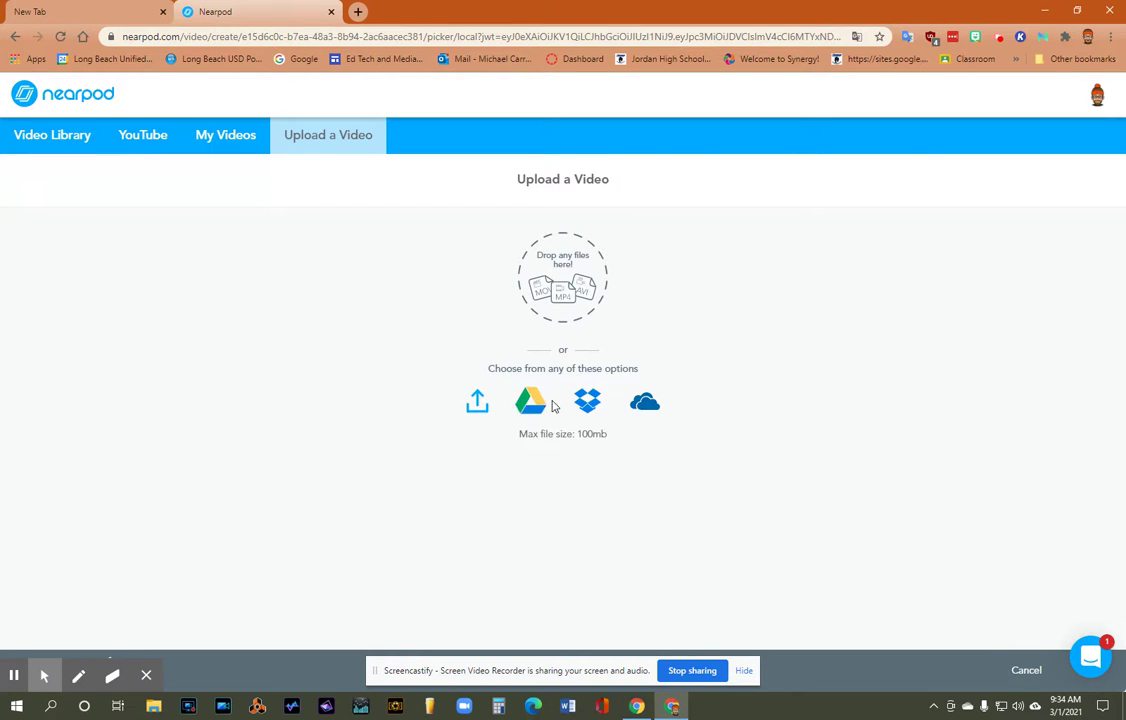
pyautogui.click(238, 135)
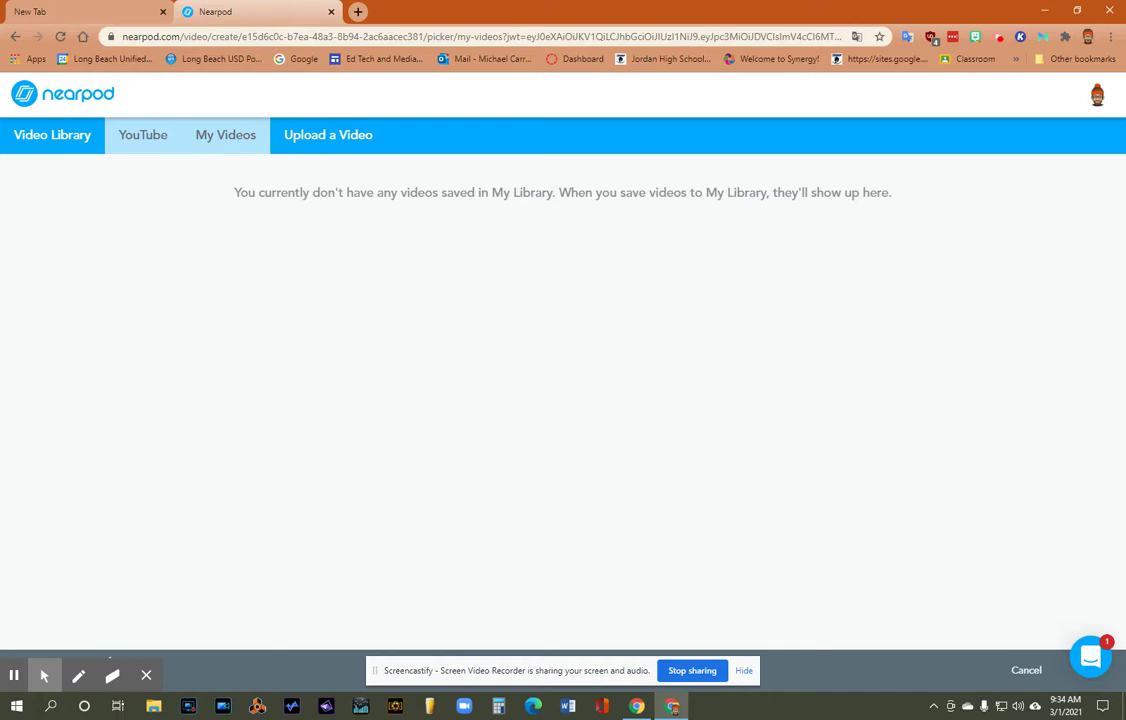
# Search YouTube for "golf swing" and select the video "The Best Golf Swings on Tour in Slow Motion"
pyautogui.click(134, 128)
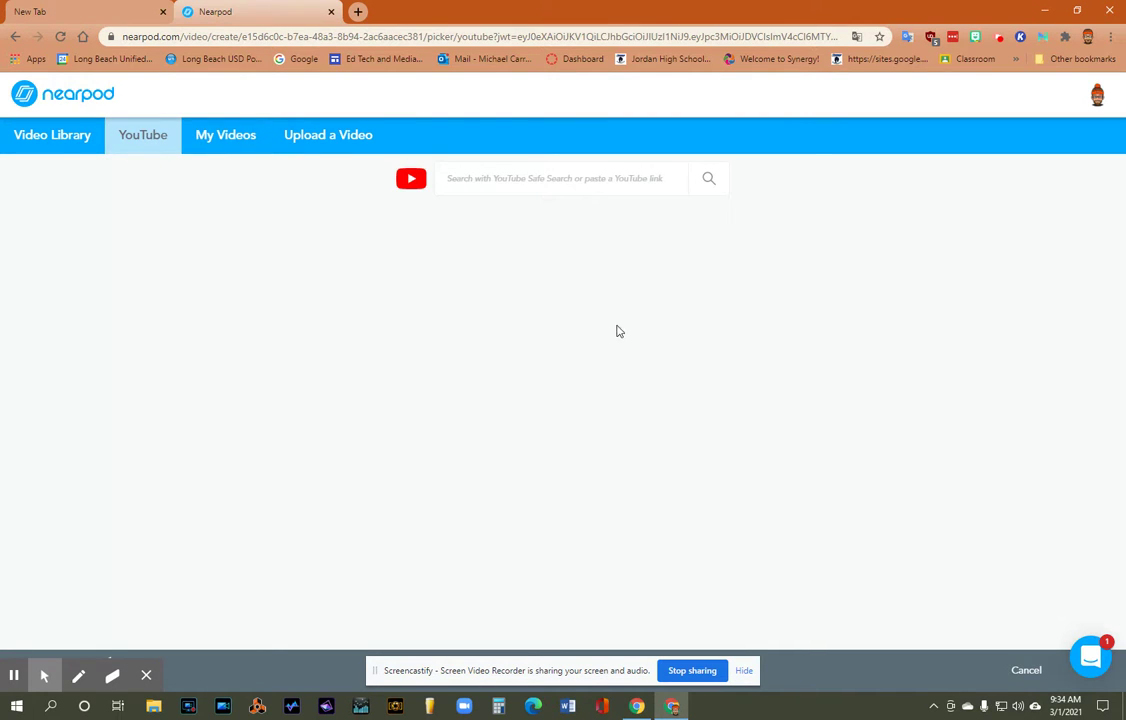
pyautogui.write('go')
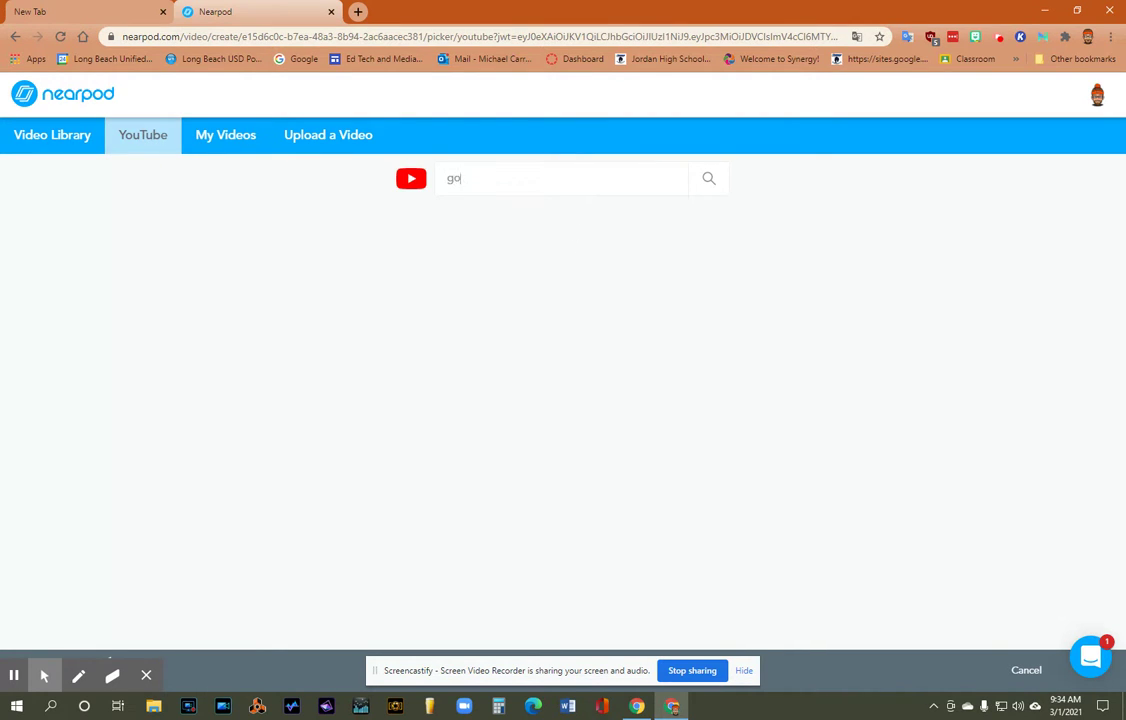
pyautogui.write('lf swing')
pyautogui.press('Return')
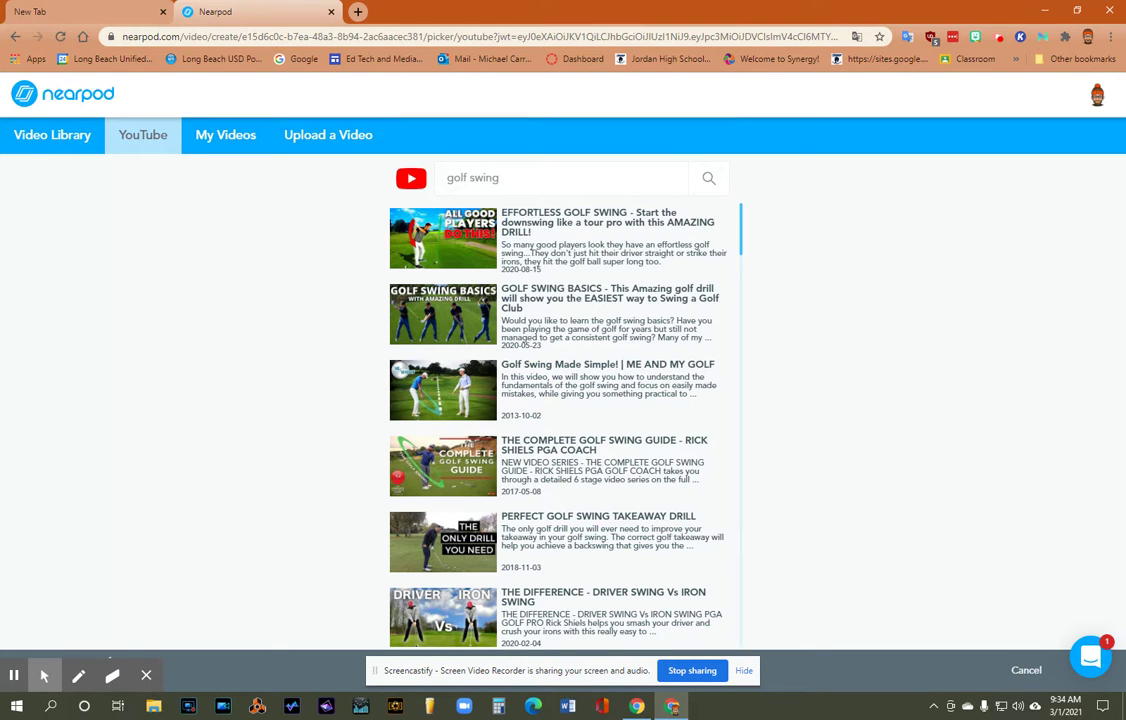
pyautogui.scroll(-6, 560, 420)
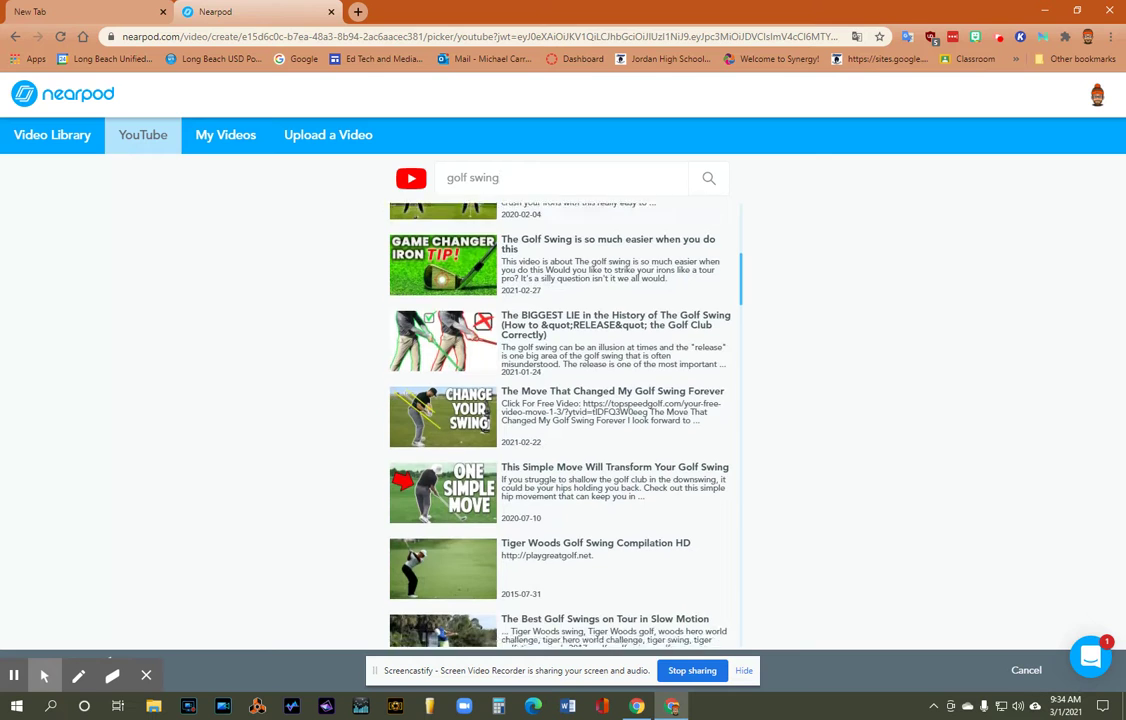
pyautogui.scroll(-2, 555, 300)
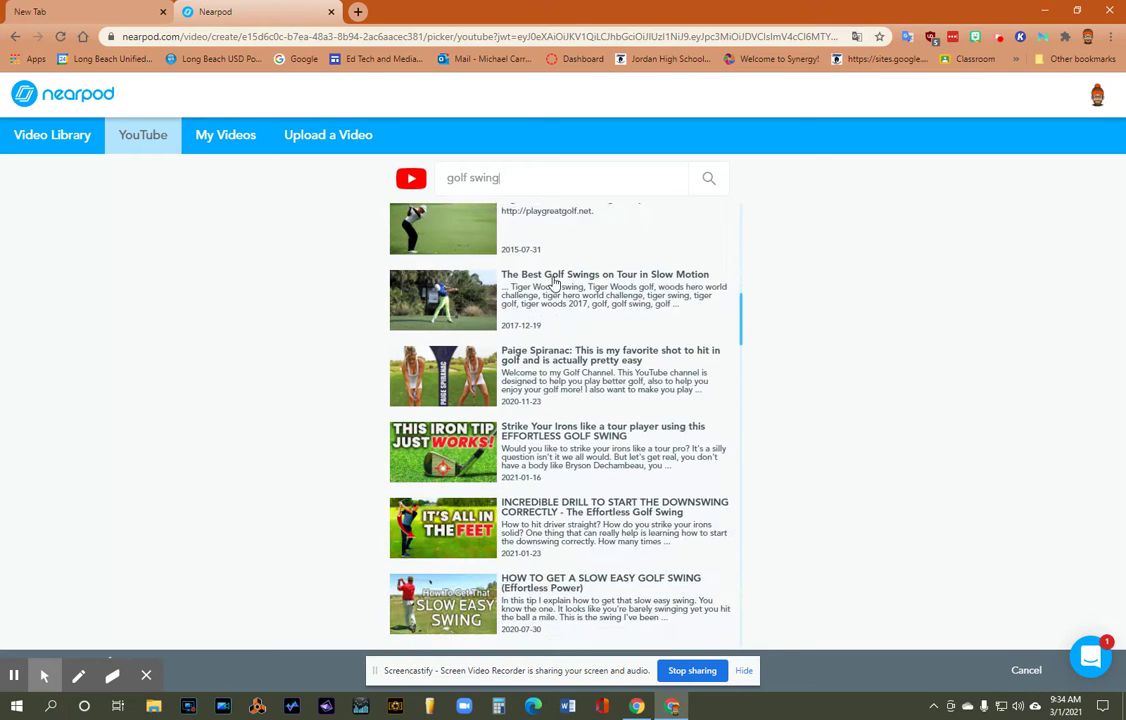
pyautogui.click(555, 283)
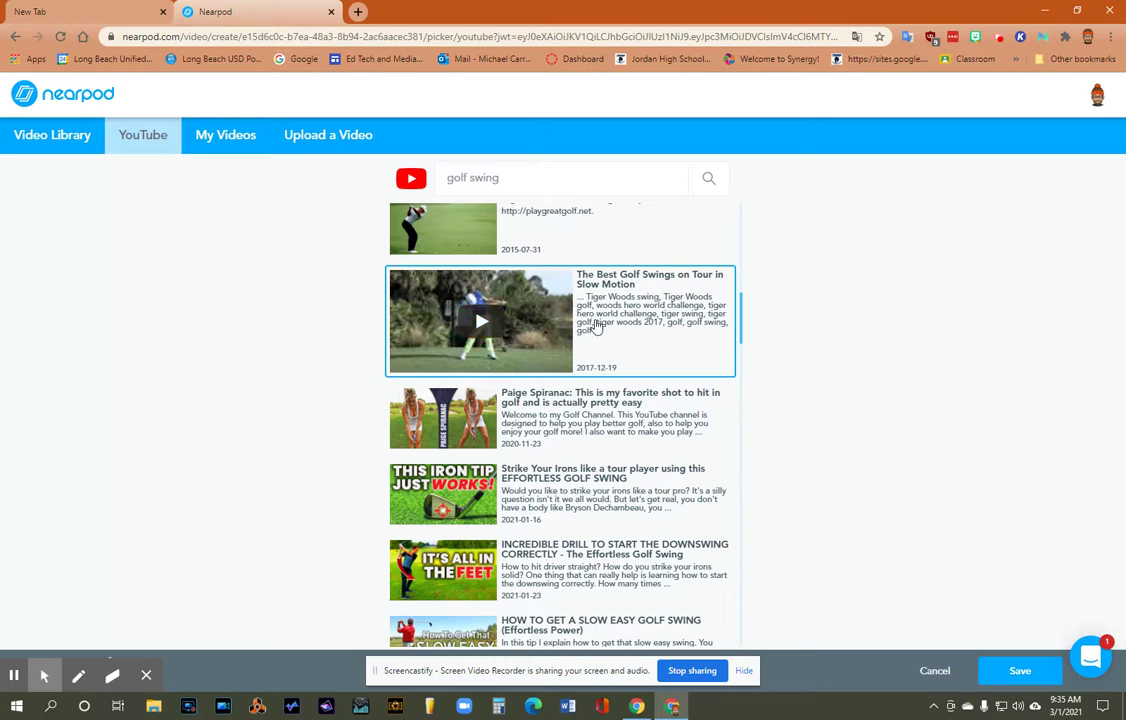
# Preview the selected golf video full screen, and save it as the lesson's video
pyautogui.doubleClick(550, 323)
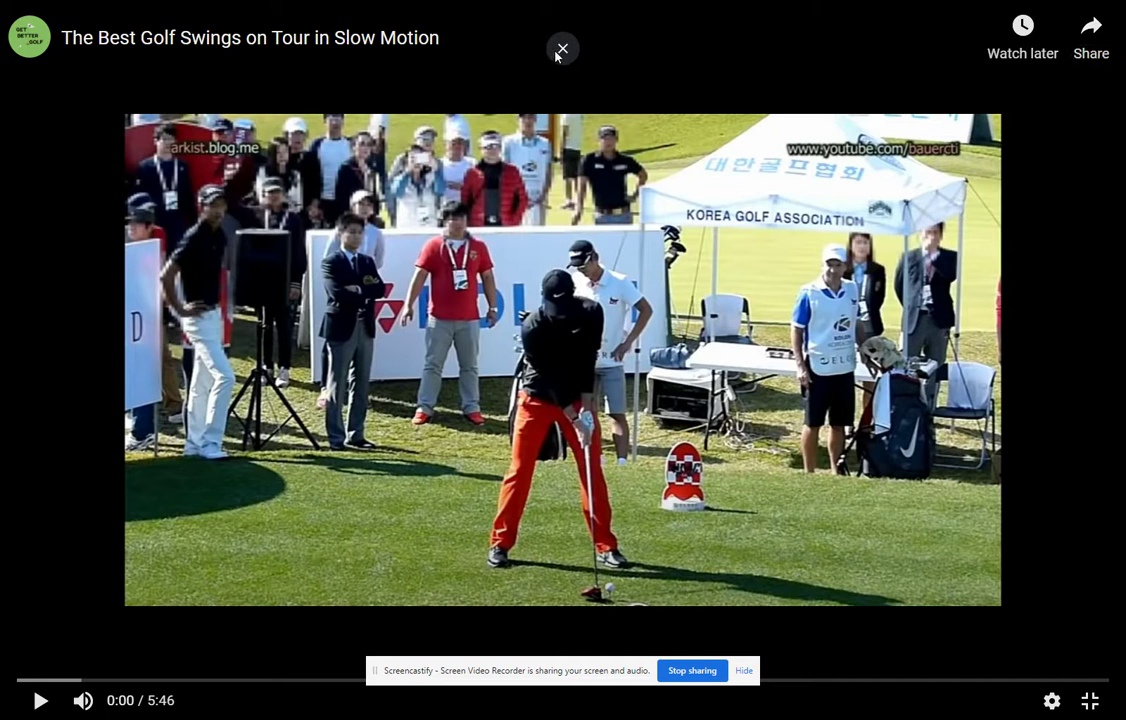
pyautogui.click(561, 50)
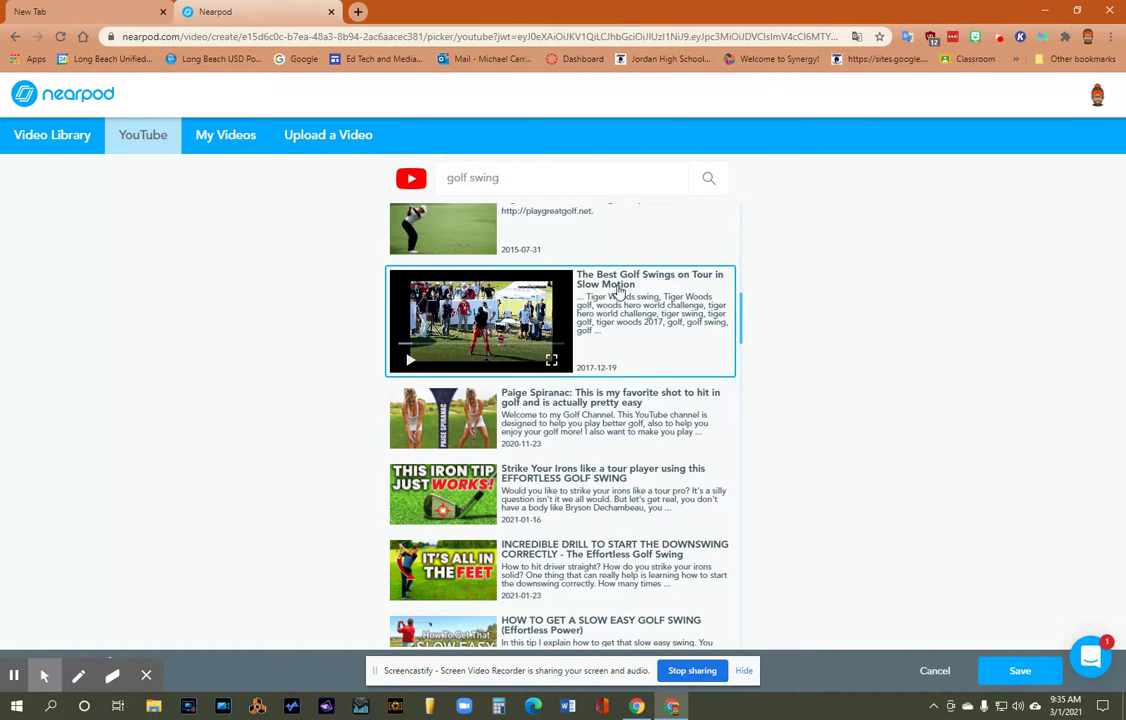
pyautogui.click(1020, 671)
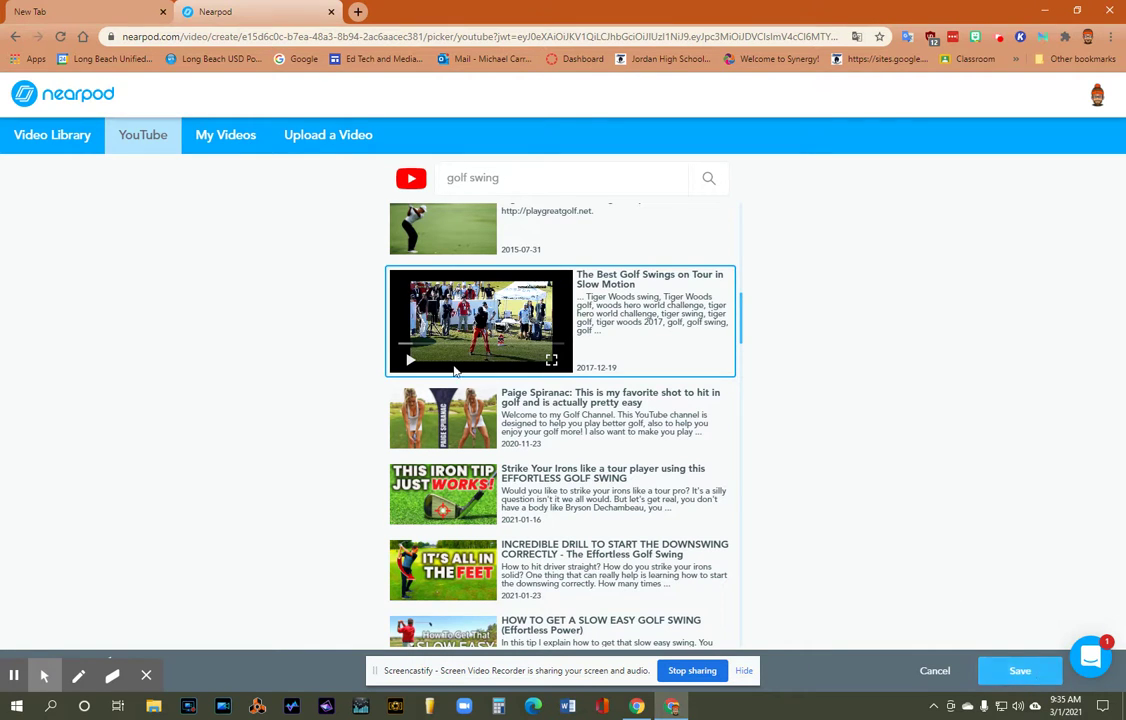
pyautogui.click(1020, 671)
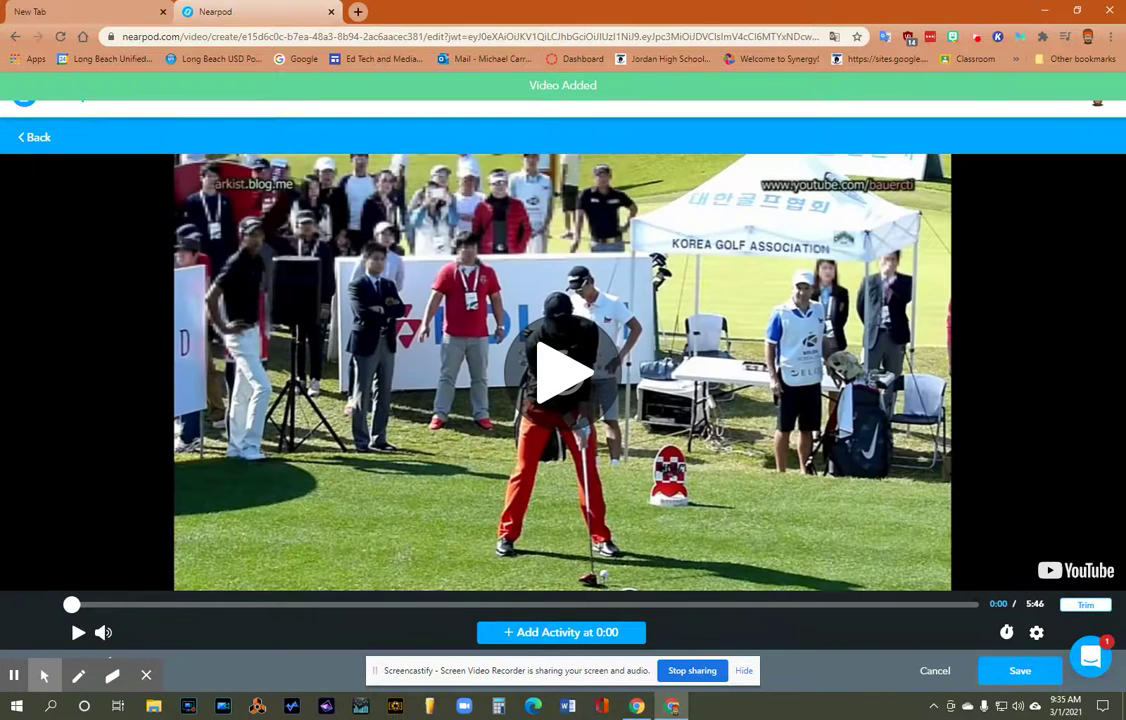
pyautogui.click(744, 670)
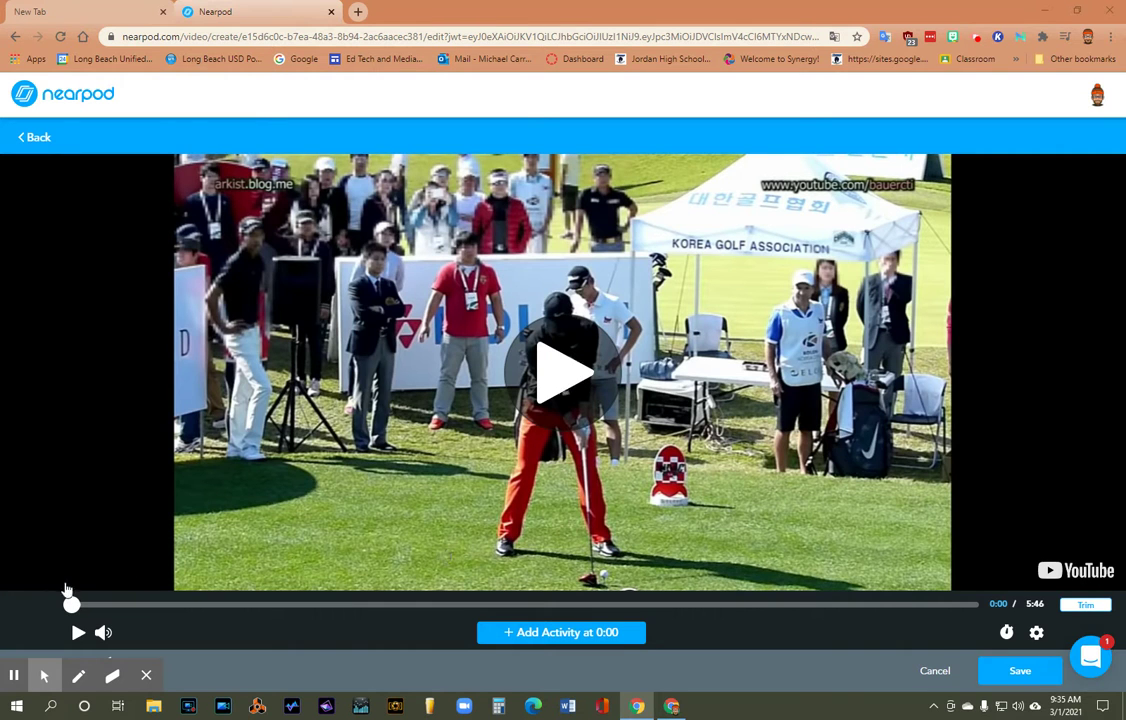
# Trim the golf video so that it runs from 0:00 to 0:24
pyautogui.moveTo(72, 604); pyautogui.dragTo(133, 606)
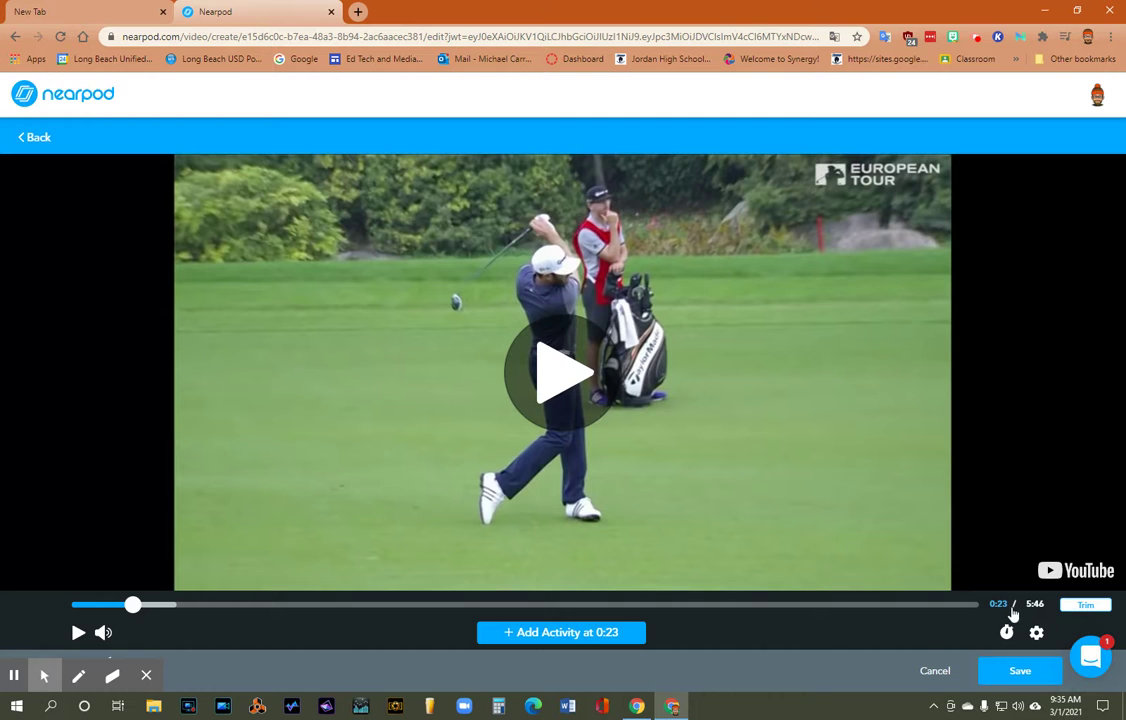
pyautogui.click(1072, 605)
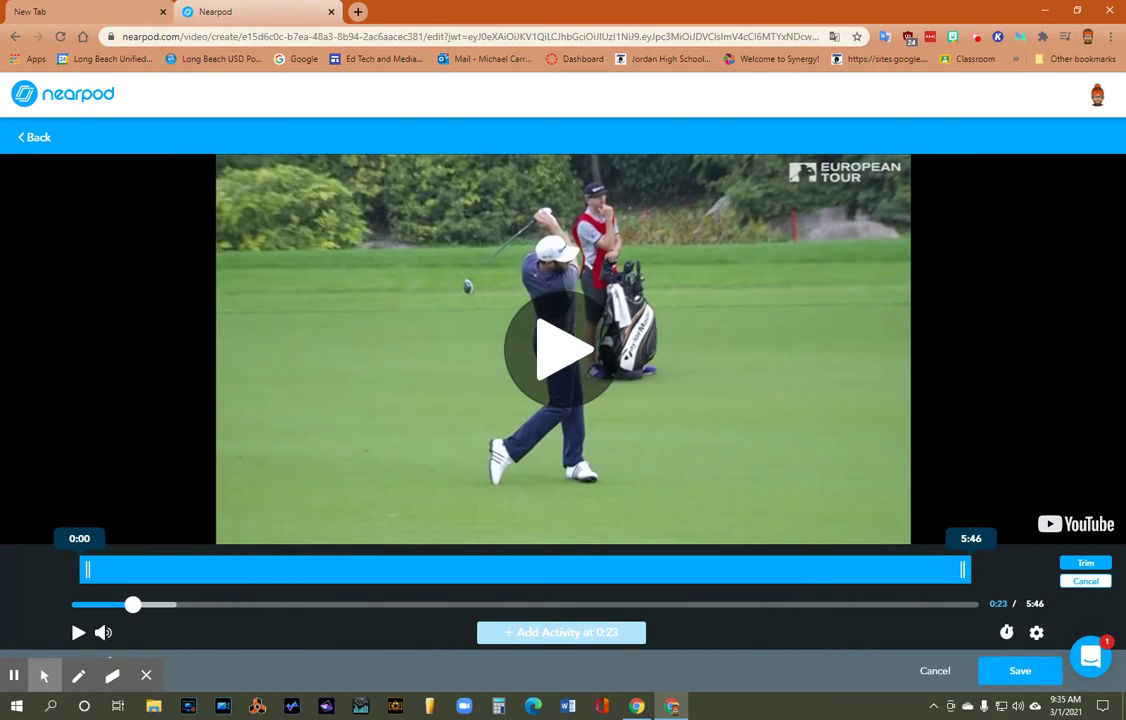
pyautogui.moveTo(962, 569); pyautogui.dragTo(141, 540)
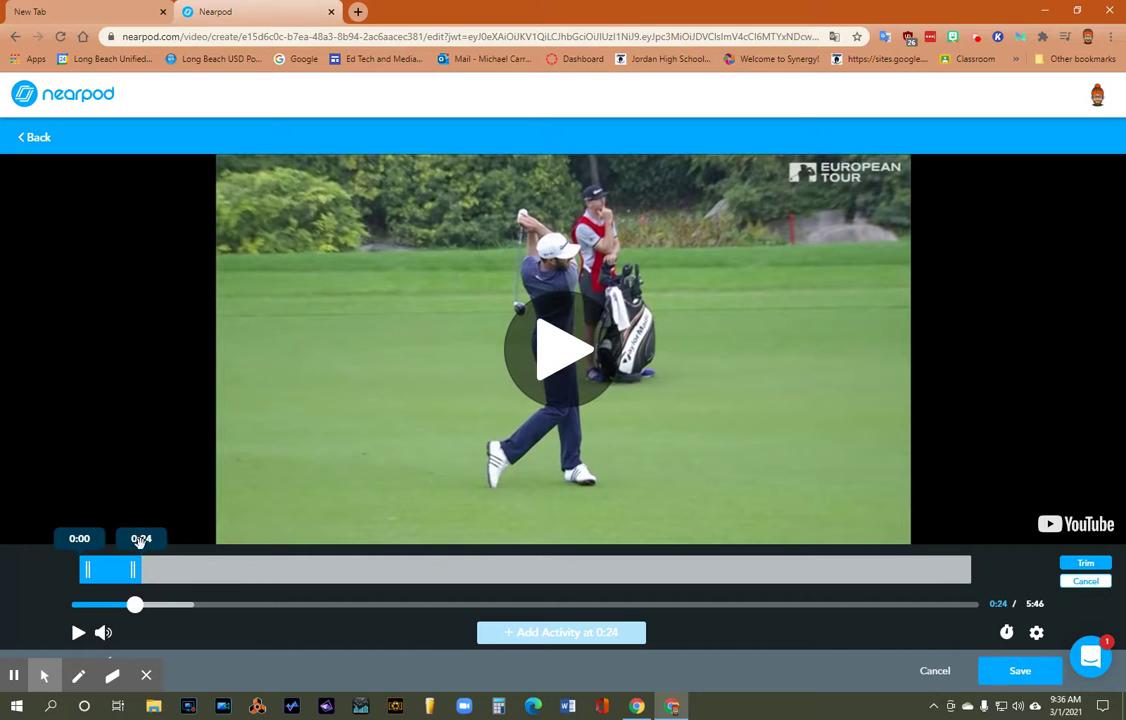
pyautogui.click(1087, 565)
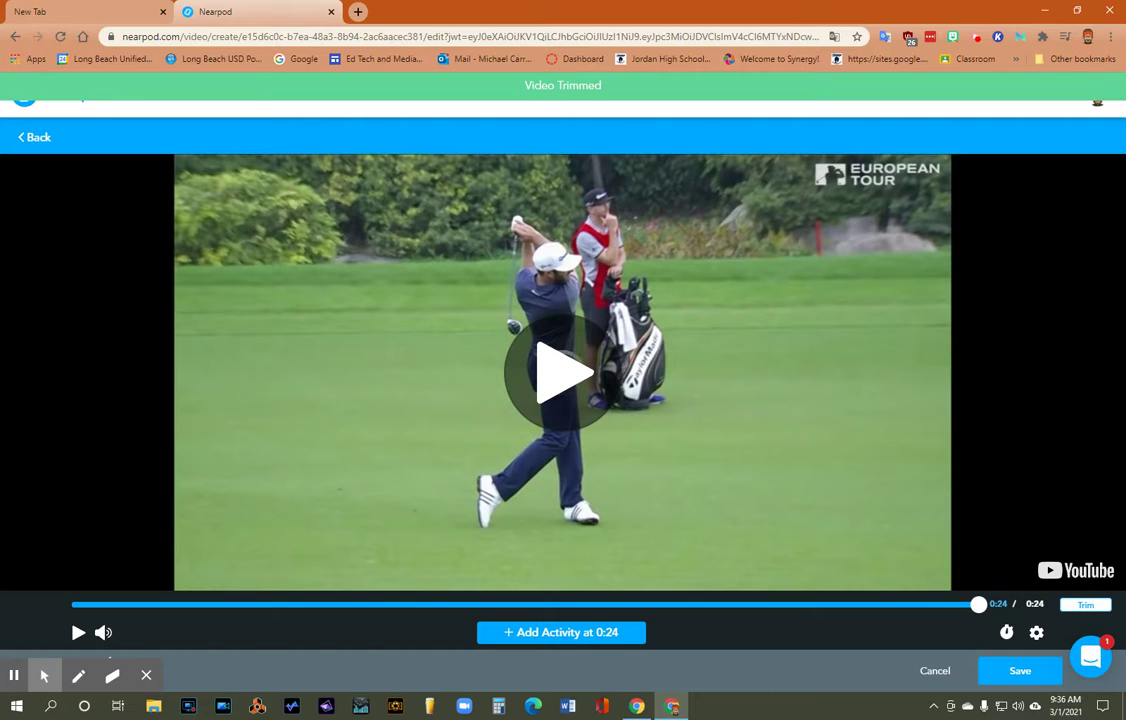
# Return the trimmed video to its start, play it, and pause it at 0:03
pyautogui.click(86, 605)
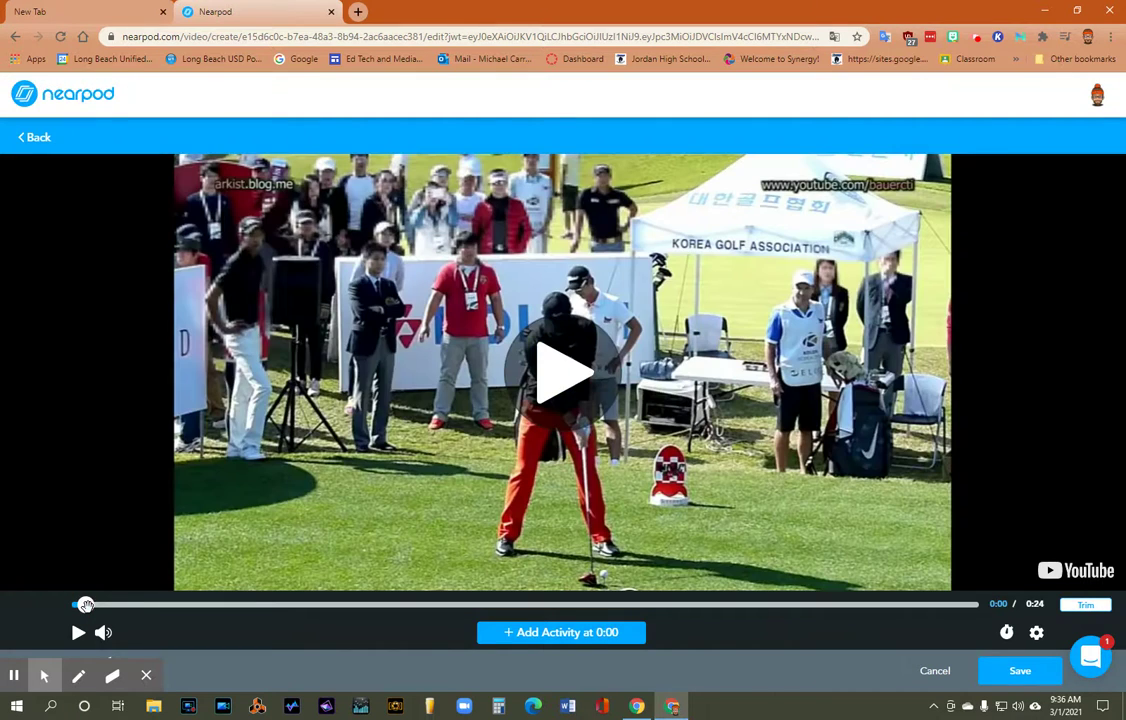
pyautogui.moveTo(87, 606); pyautogui.dragTo(93, 609)
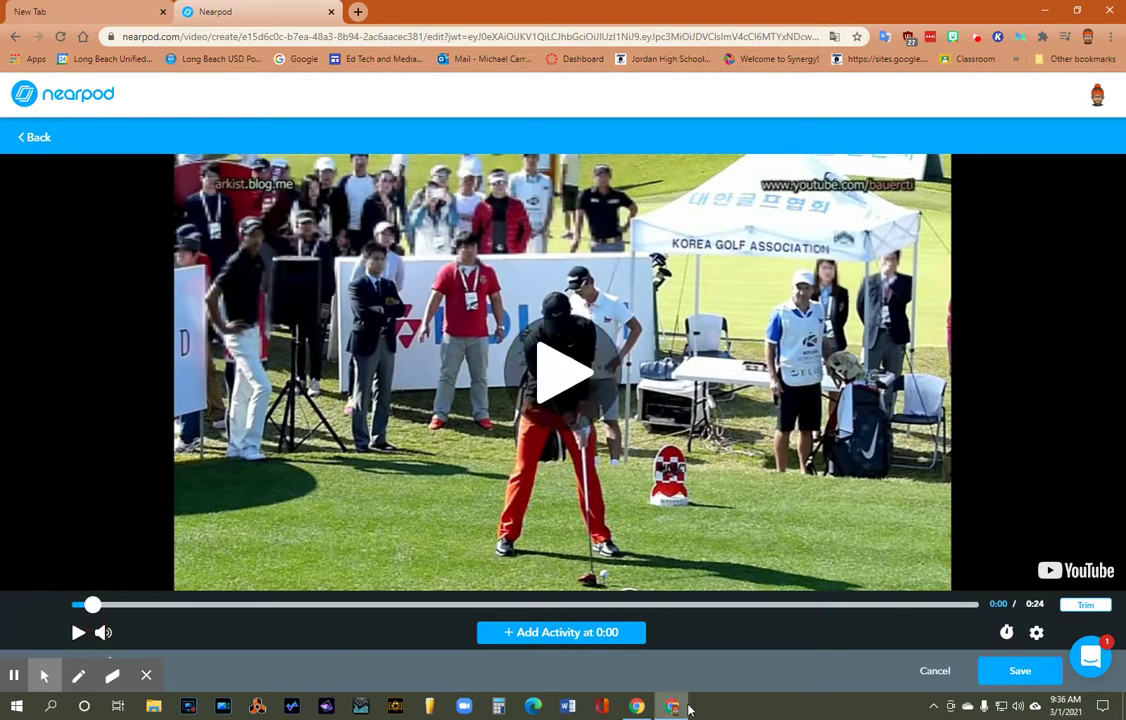
pyautogui.moveTo(100, 628)
pyautogui.moveTo(90, 604); pyautogui.dragTo(68, 604)
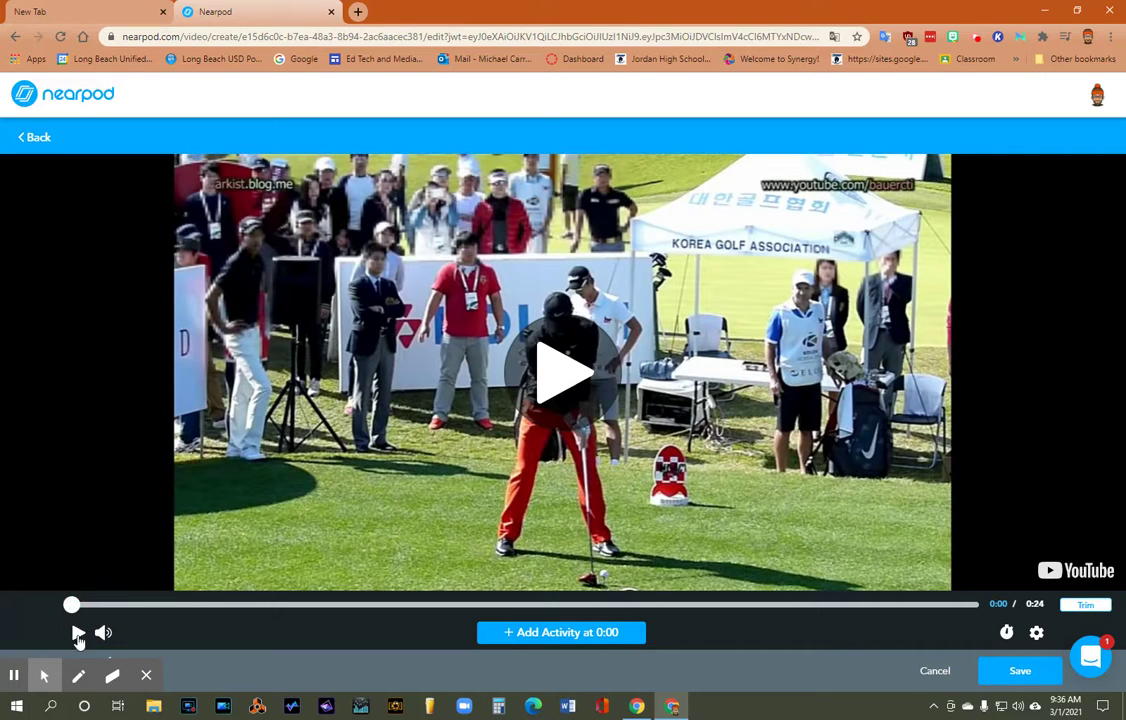
pyautogui.click(78, 633)
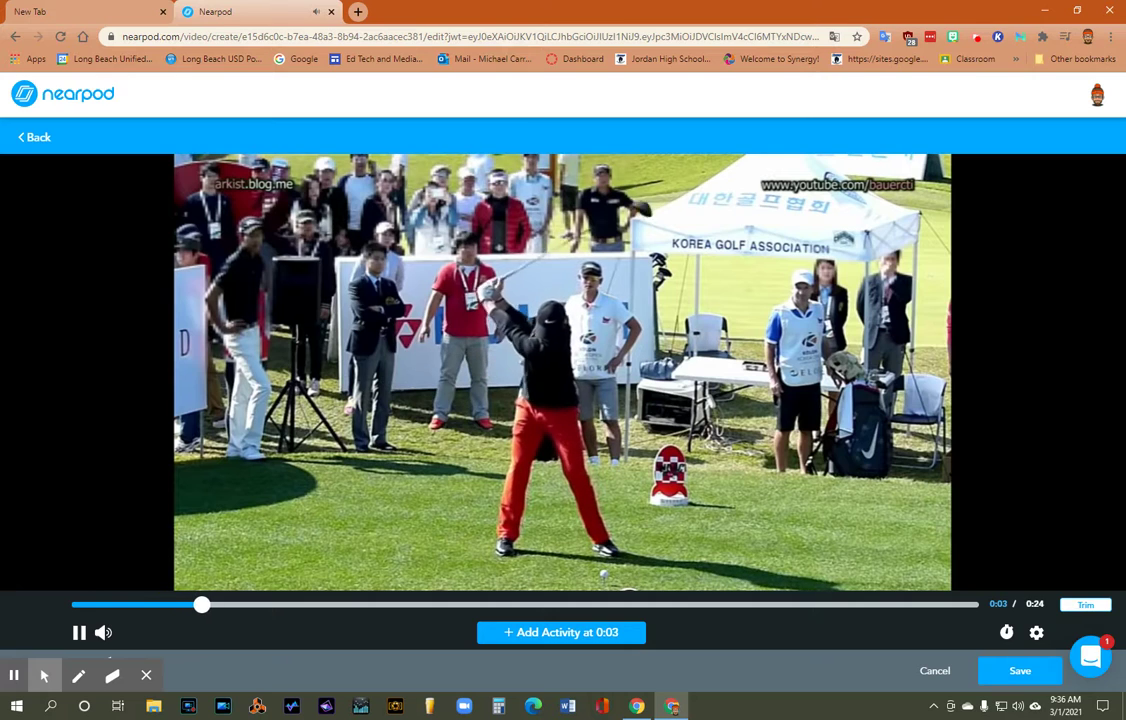
pyautogui.click(78, 634)
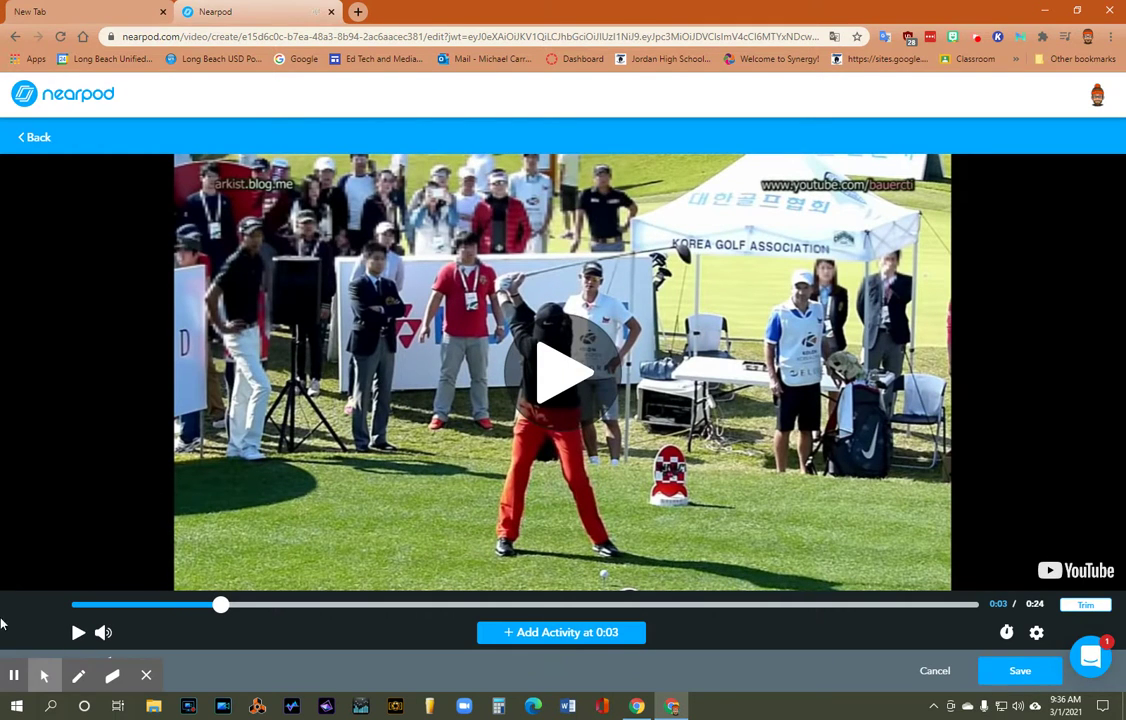
# Add an open ended question at 0:03 asking "How is this golfer's balance in the backswing?" and save it
pyautogui.click(545, 632)
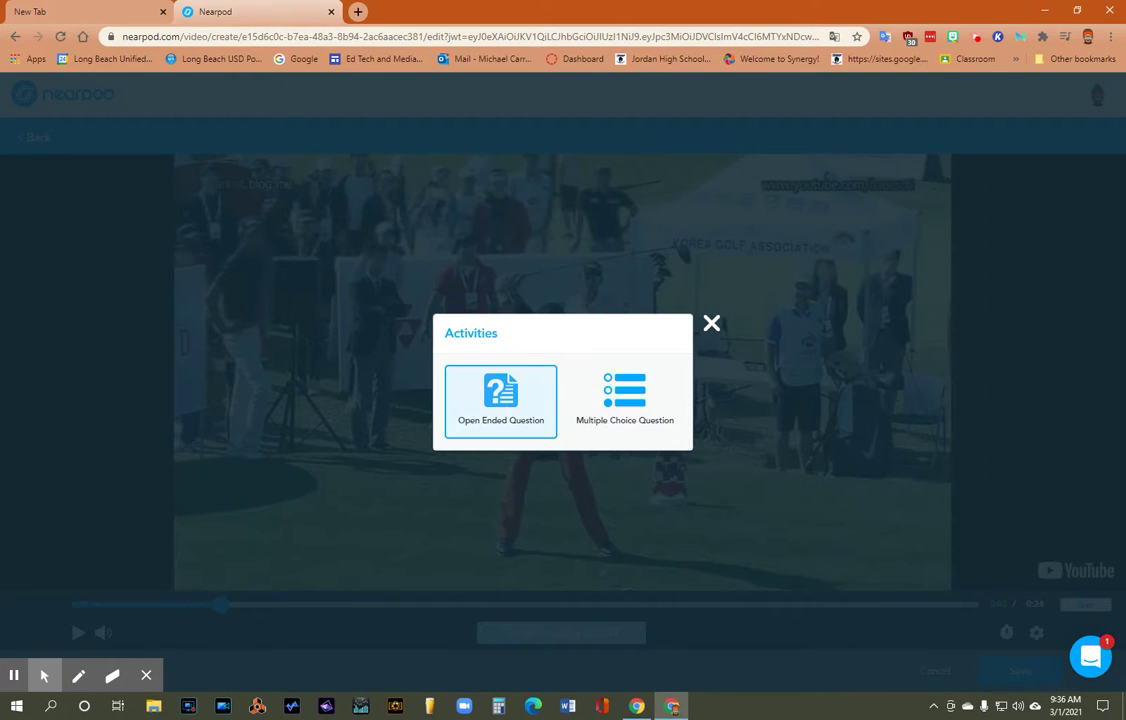
pyautogui.click(500, 395)
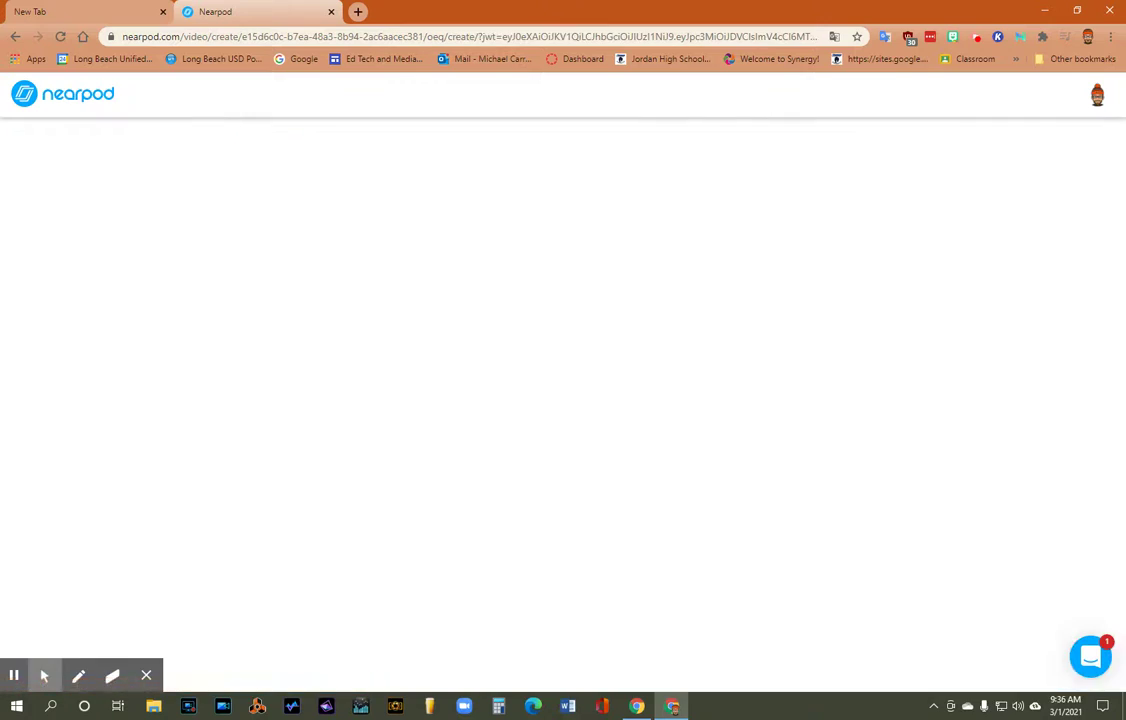
pyautogui.click(219, 156)
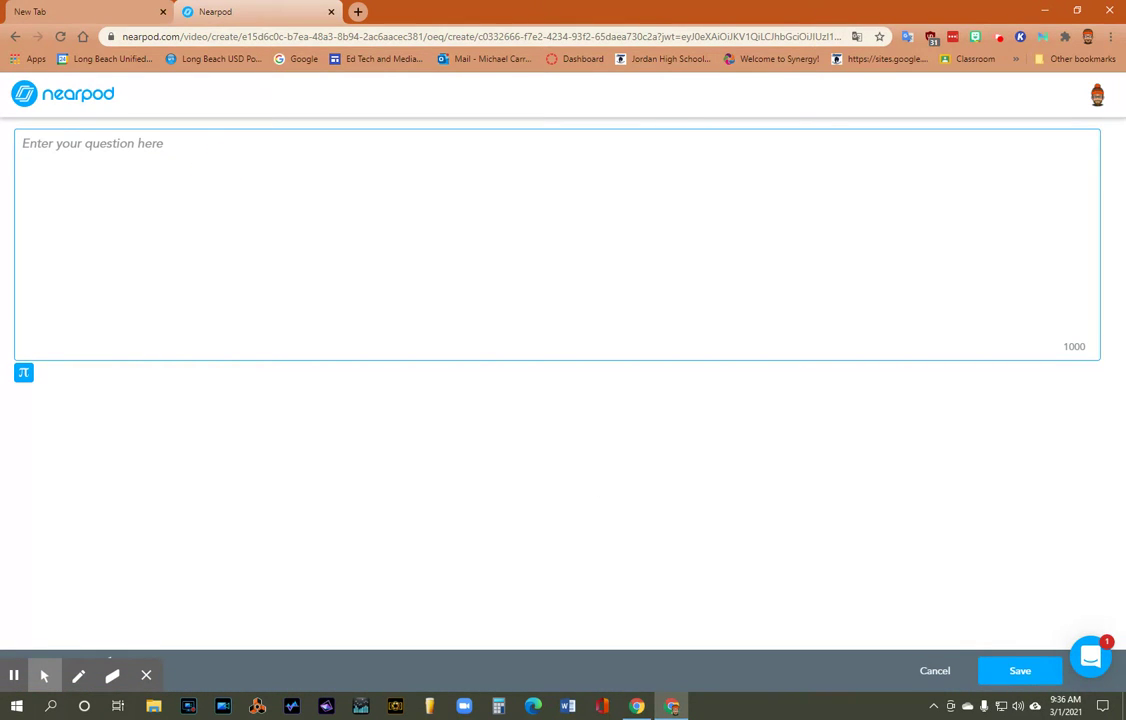
pyautogui.write('How is t')
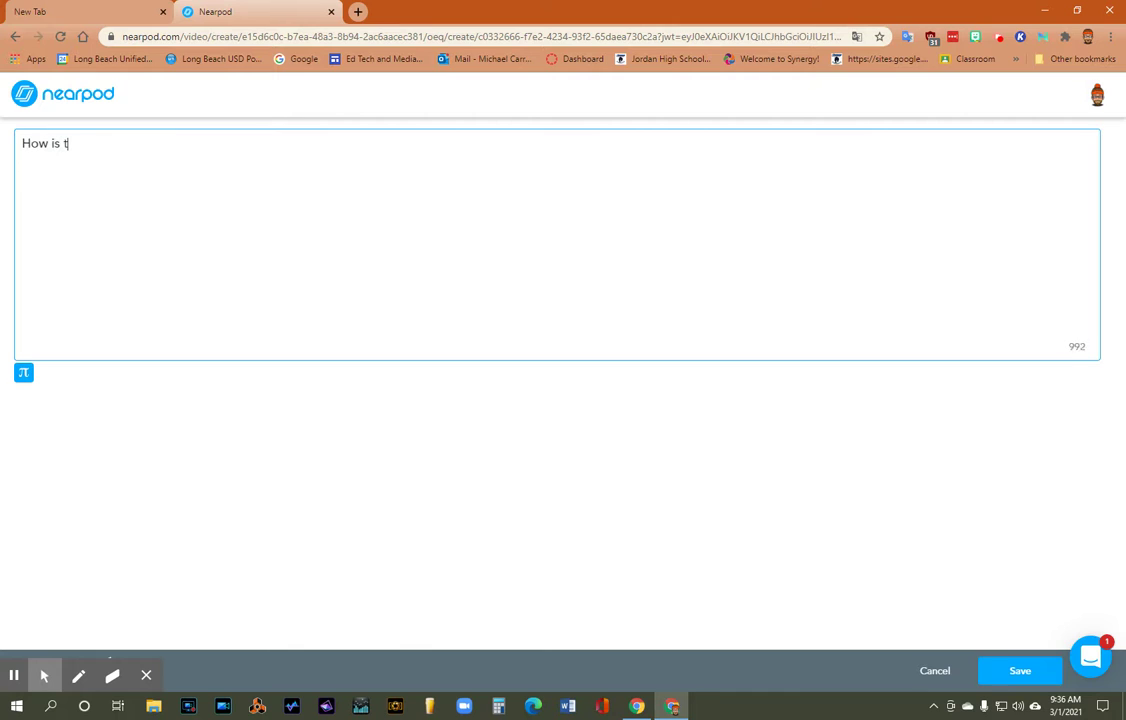
pyautogui.write("his golfer's balance")
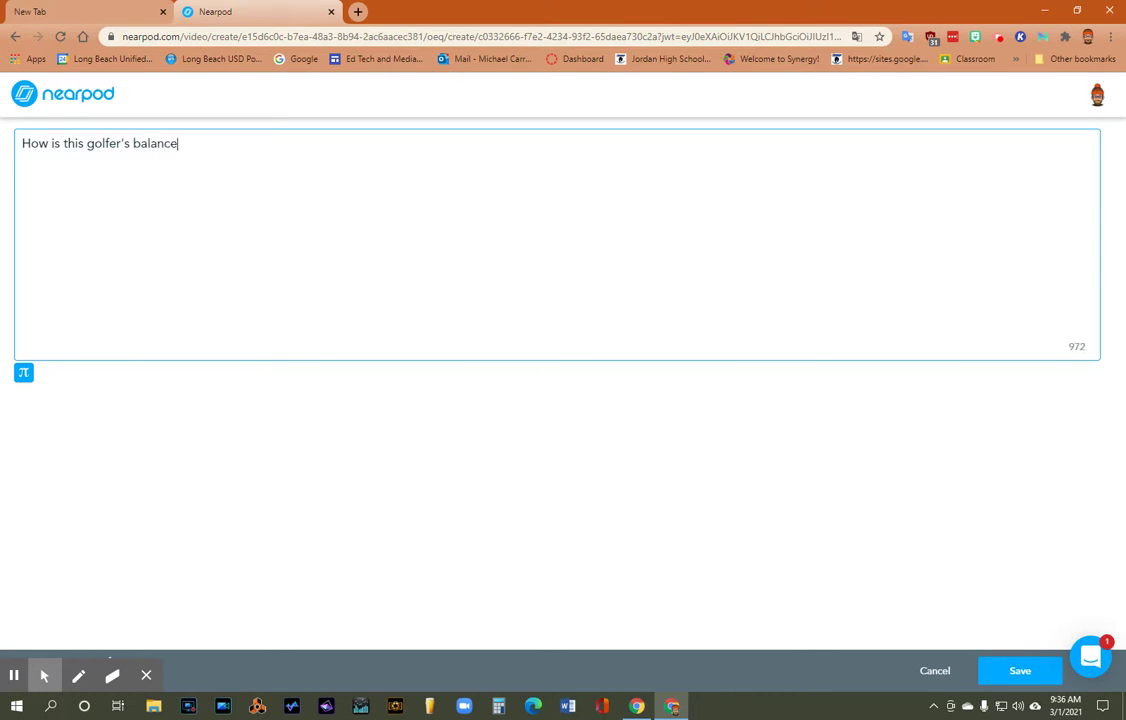
pyautogui.write(' in the backswing?')
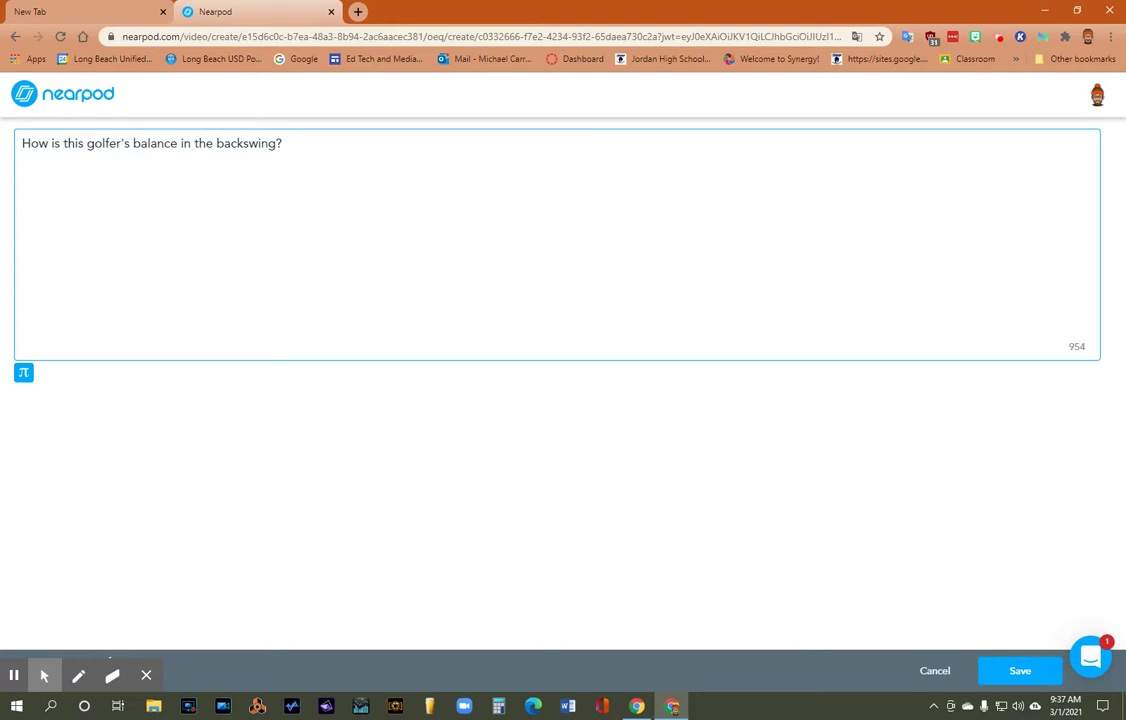
pyautogui.click(1017, 672)
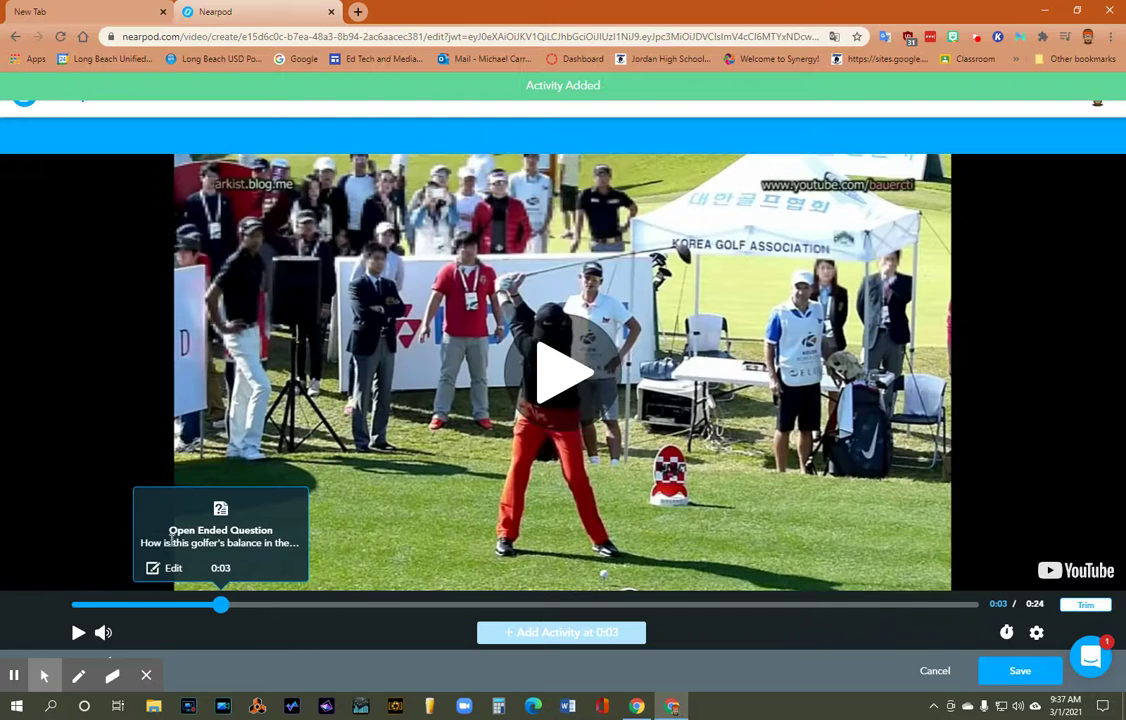
# Play the video on to 0:05 and start a multiple choice question at that point
pyautogui.click(78, 632)
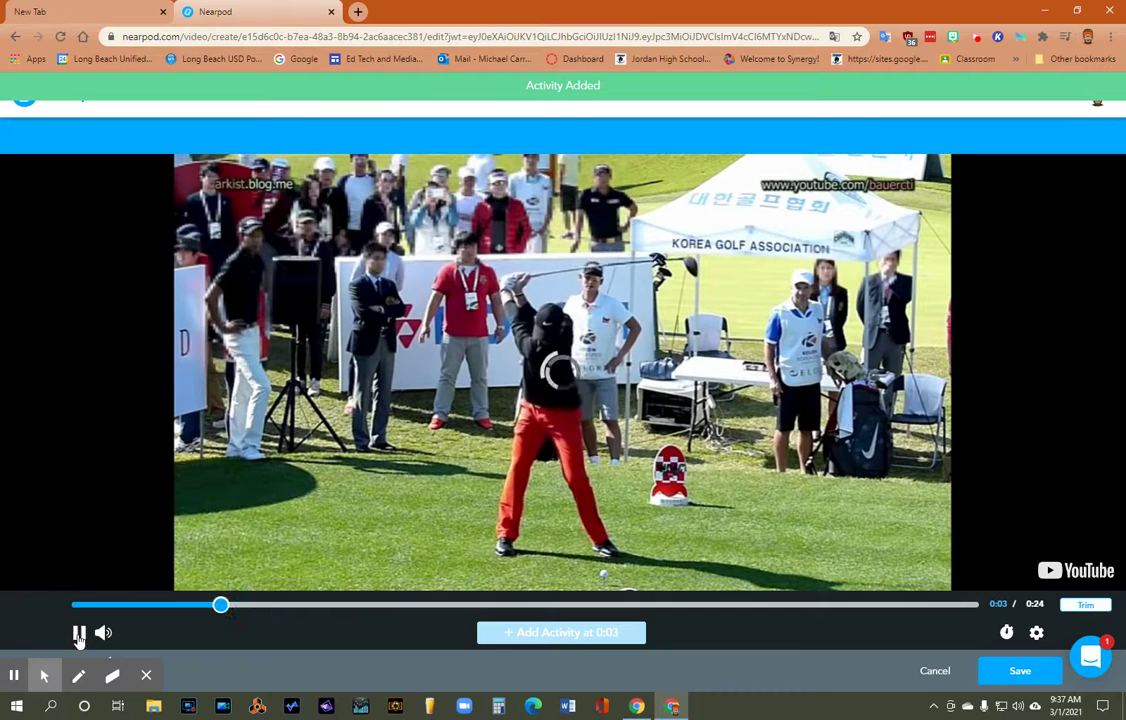
pyautogui.click(78, 634)
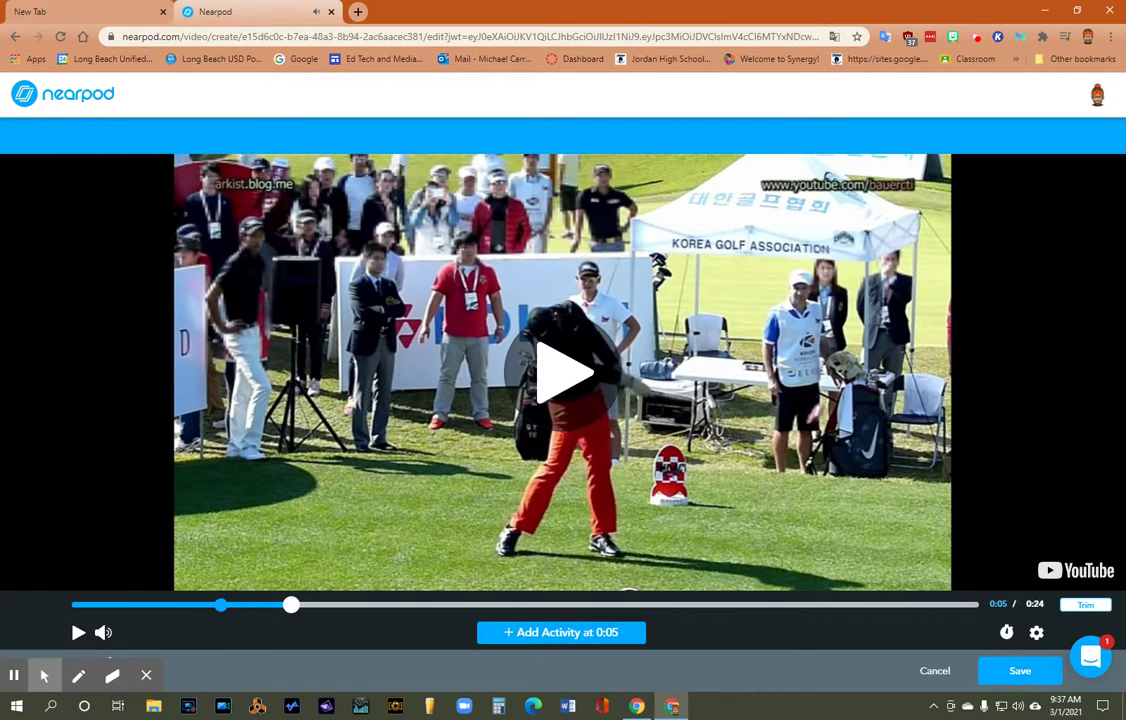
pyautogui.click(78, 634)
pyautogui.click(78, 634)
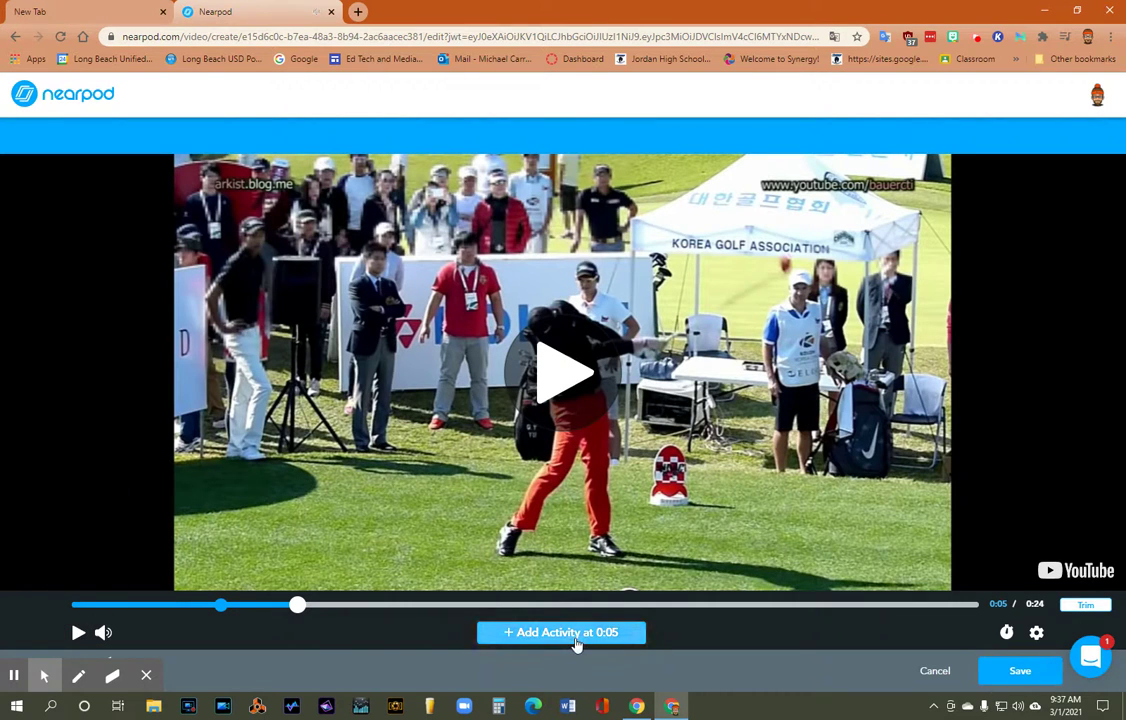
pyautogui.click(577, 634)
pyautogui.click(614, 440)
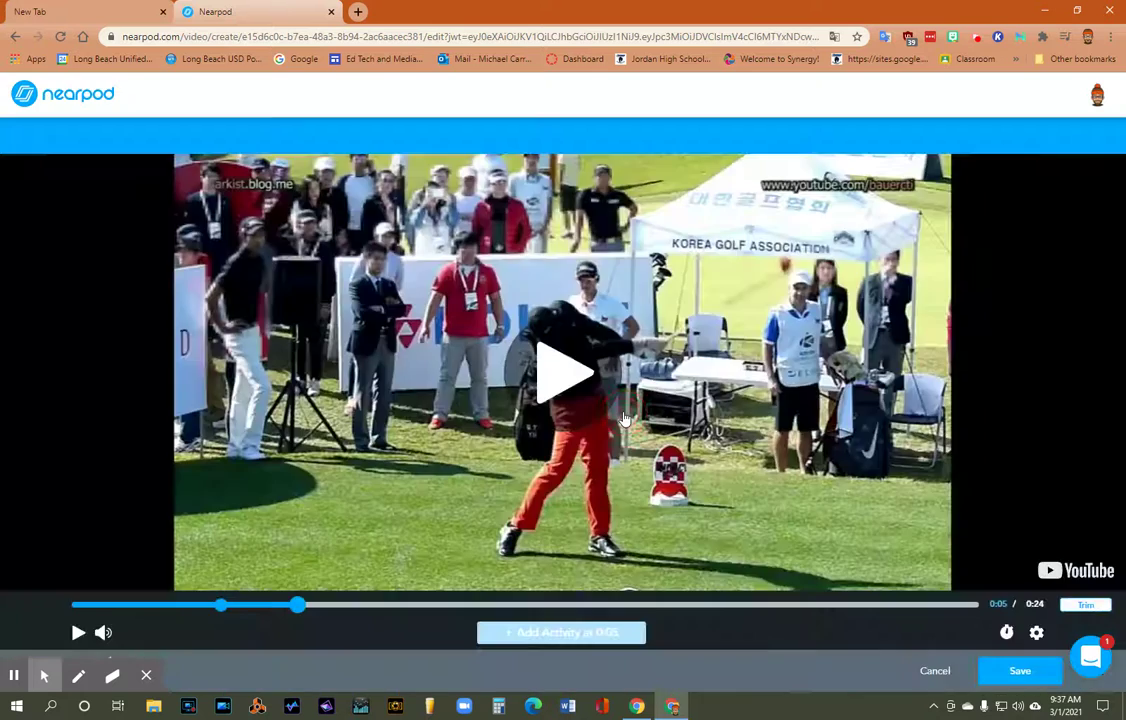
# Enter the multiple choice question "Where is the golfer's head at this point of the swing?"
pyautogui.click(180, 172)
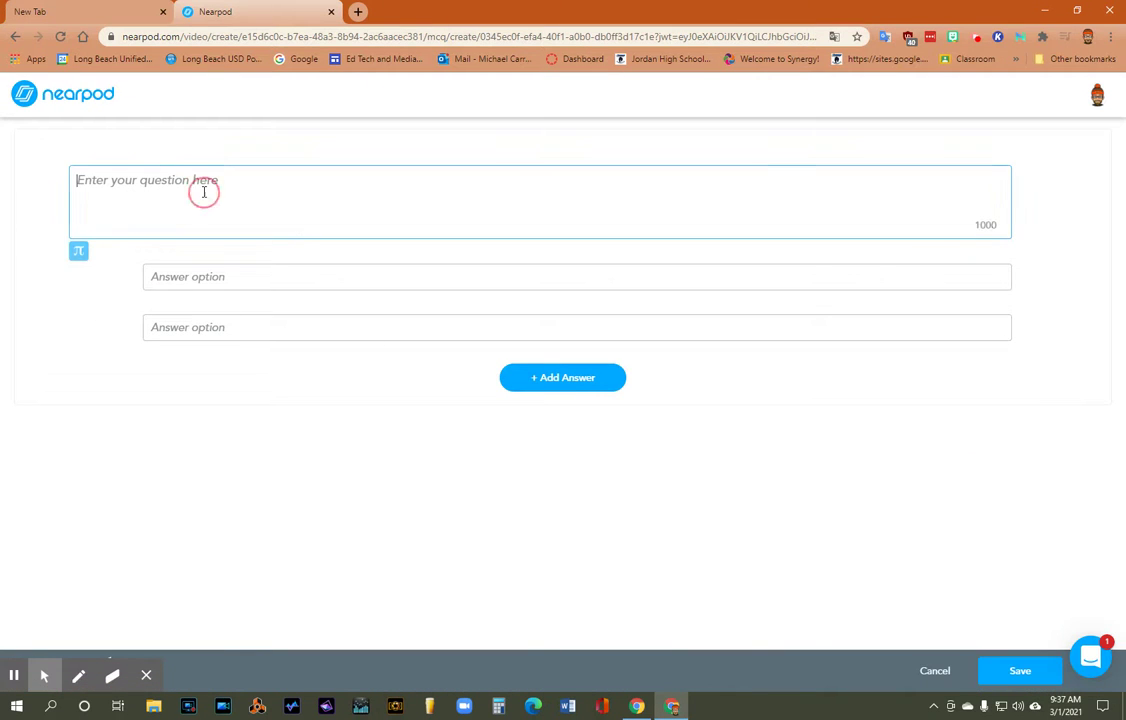
pyautogui.write('Where')
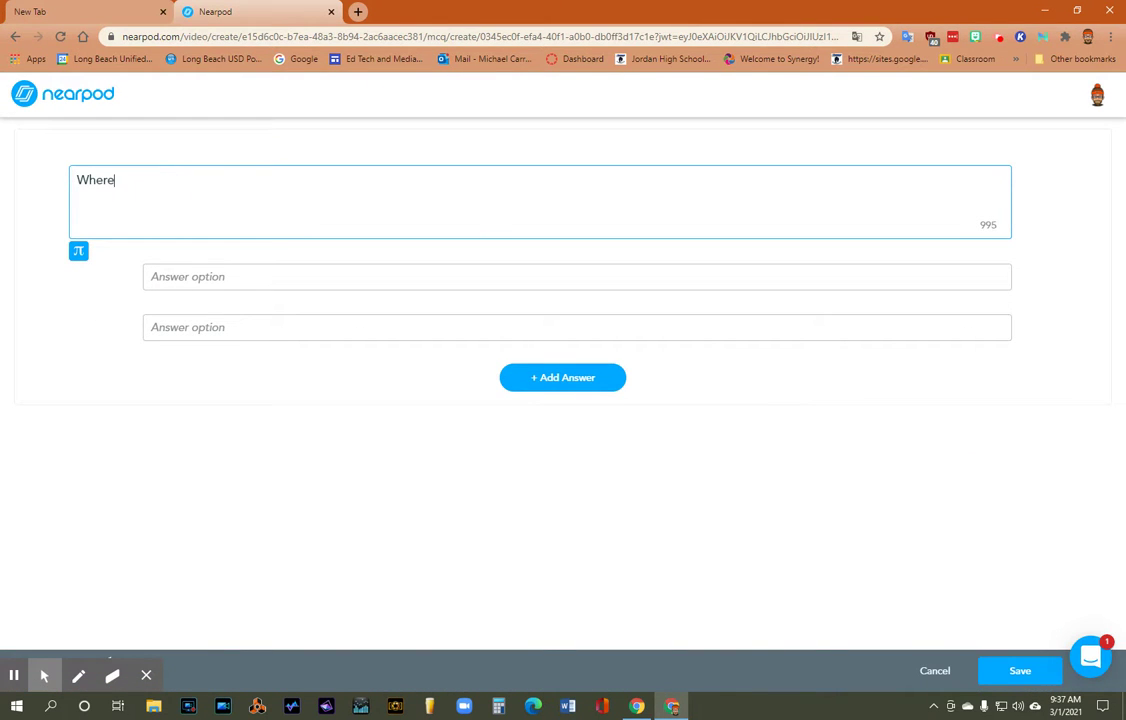
pyautogui.write(" is the golfers's head")
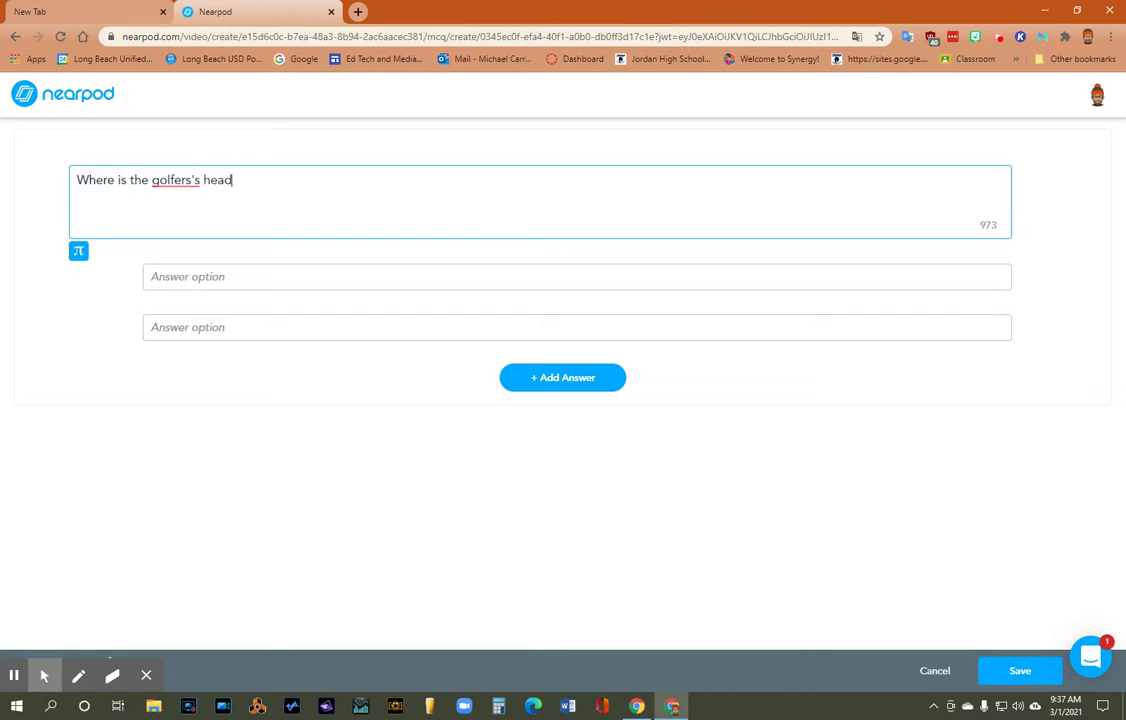
pyautogui.write(' at this point of the swing.')
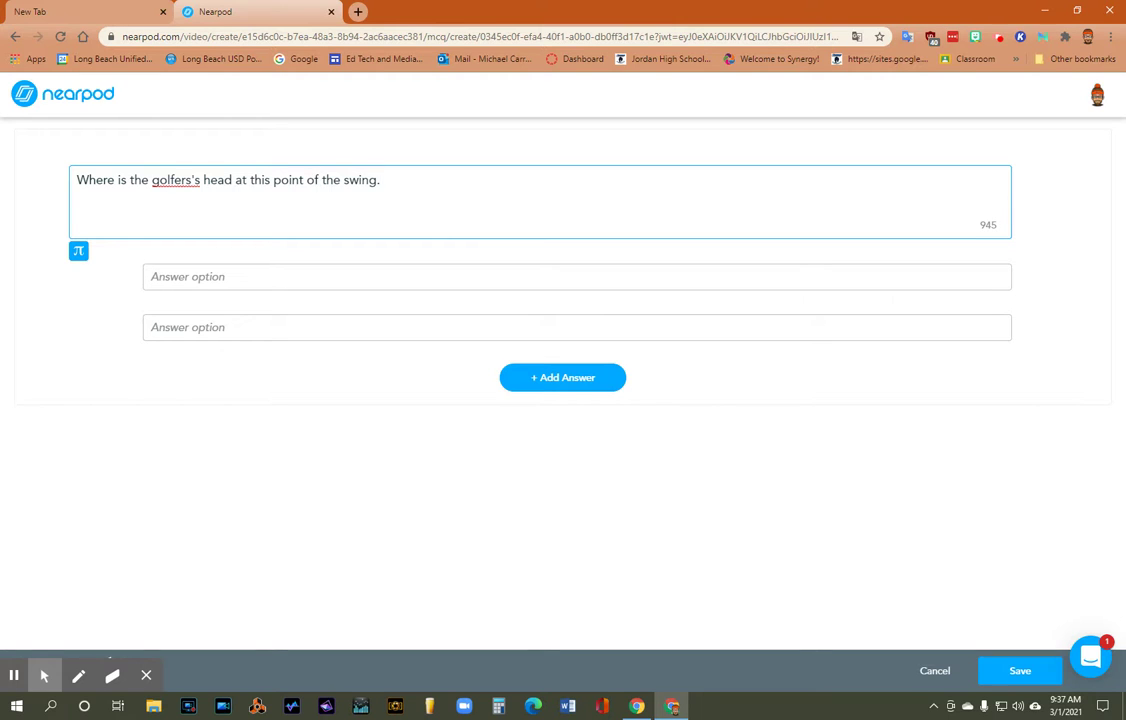
pyautogui.click(199, 180)
pyautogui.press('BackSpace')
pyautogui.press('BackSpace')
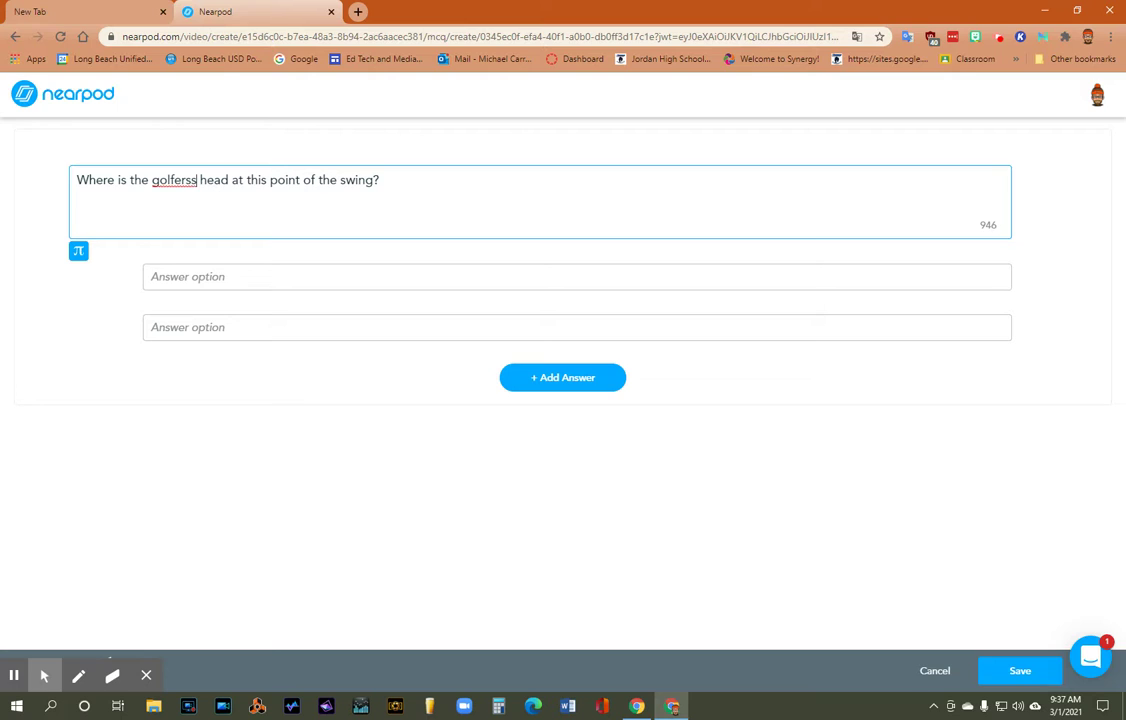
pyautogui.press('BackSpace')
pyautogui.write("'s")
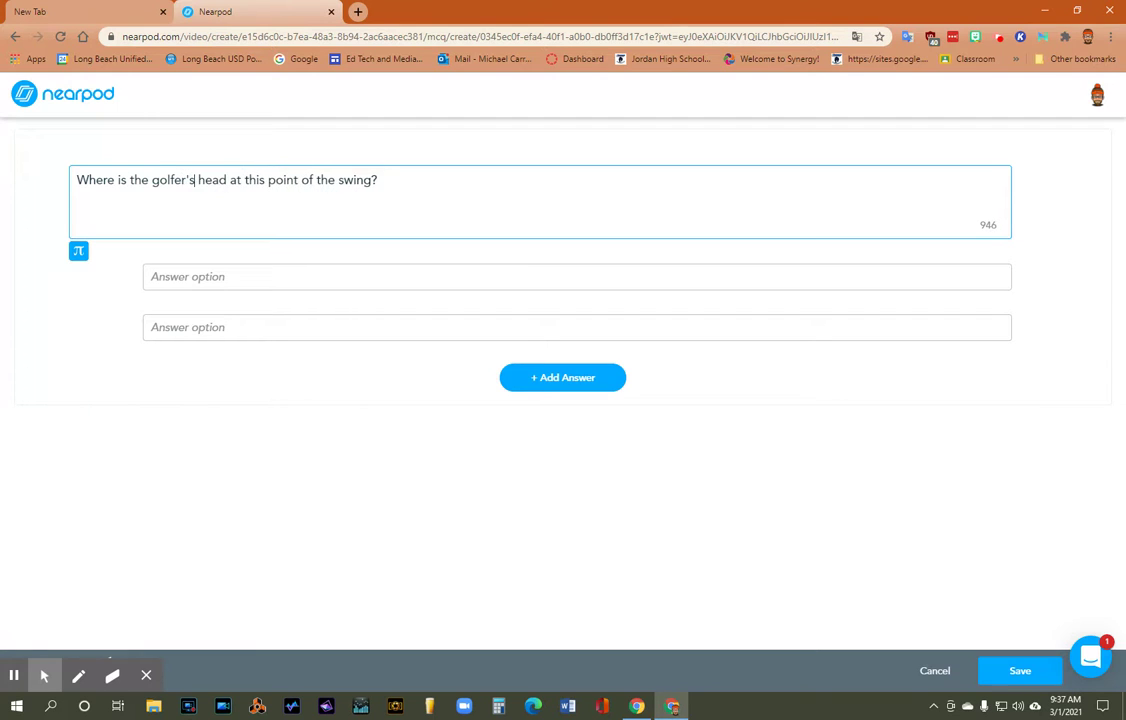
# Fill in the two answer options "Looking at the sky" and "Down at the ball."
pyautogui.click(314, 280)
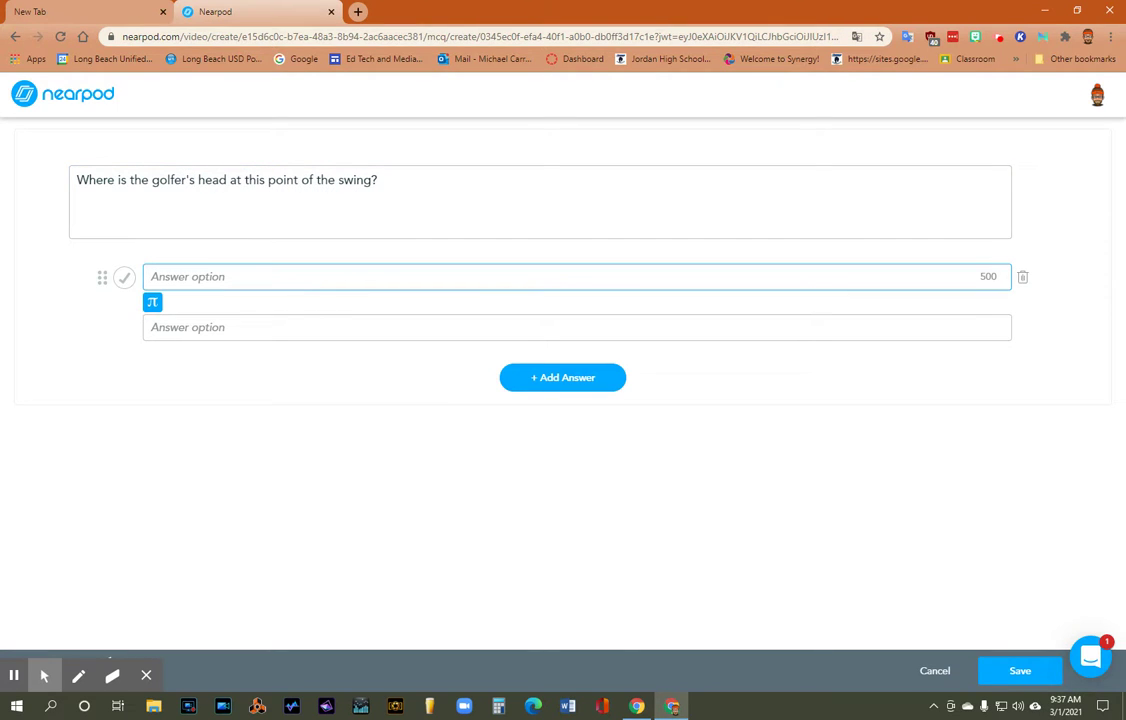
pyautogui.write('Up')
pyautogui.press('BackSpace')
pyautogui.press('BackSpace')
pyautogui.write('Looking at')
pyautogui.click(302, 327)
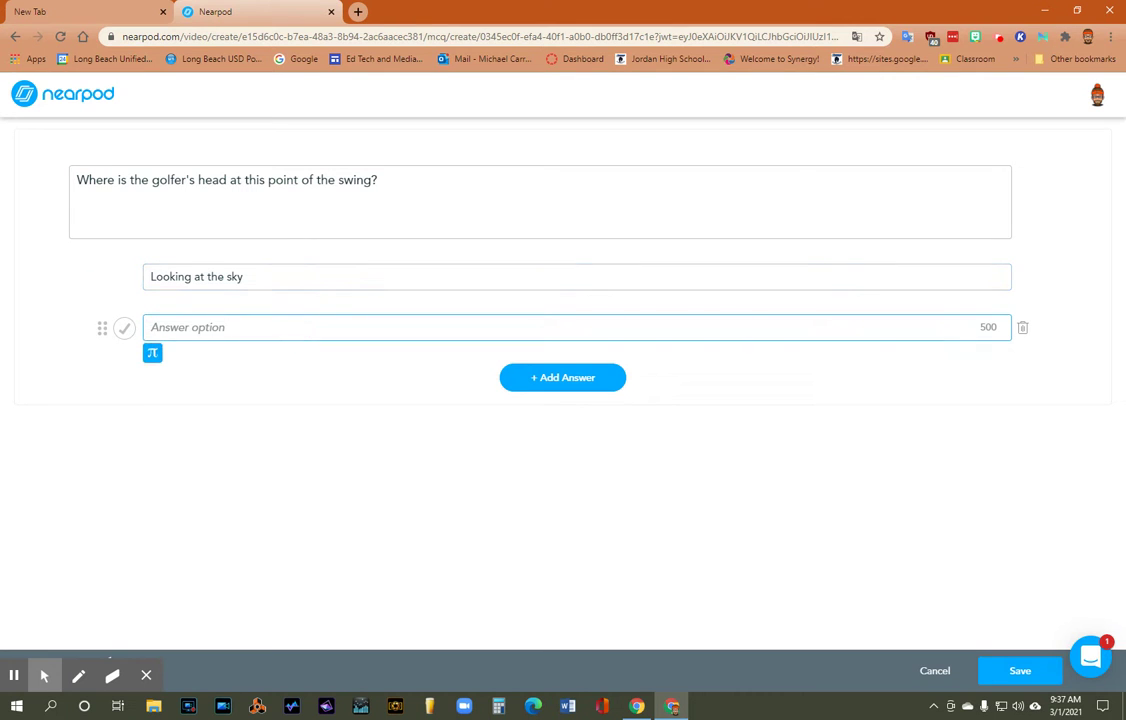
pyautogui.write('Downbast the ball.')
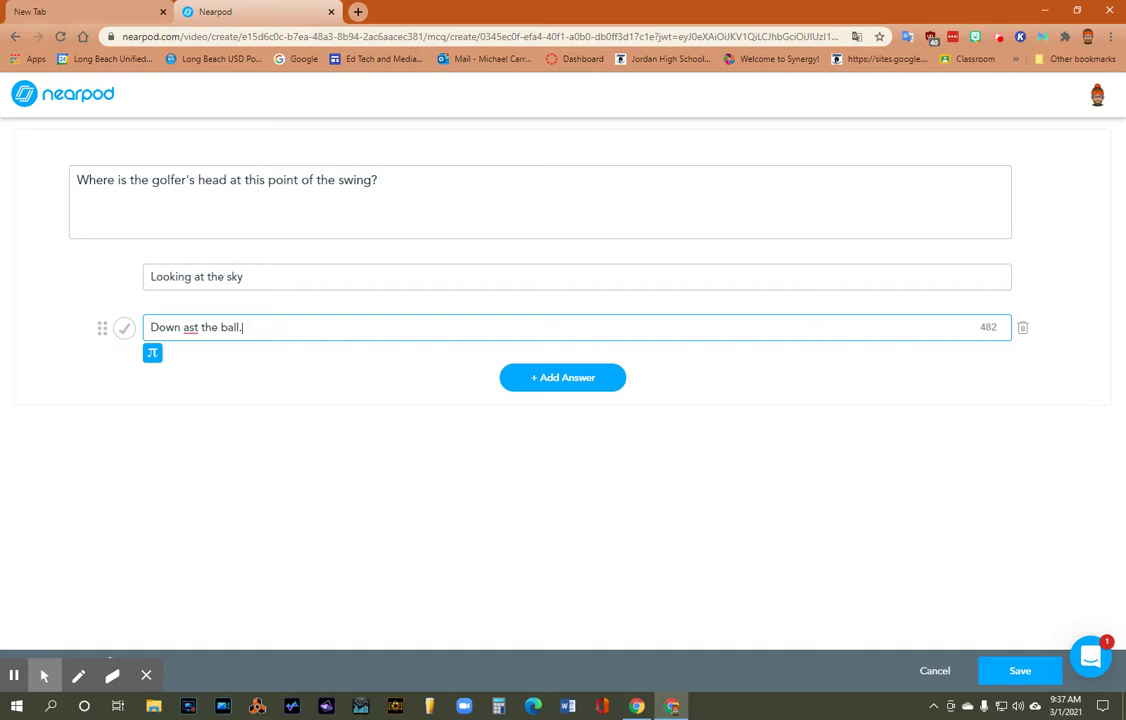
pyautogui.click(196, 328)
pyautogui.press('BackSpace')
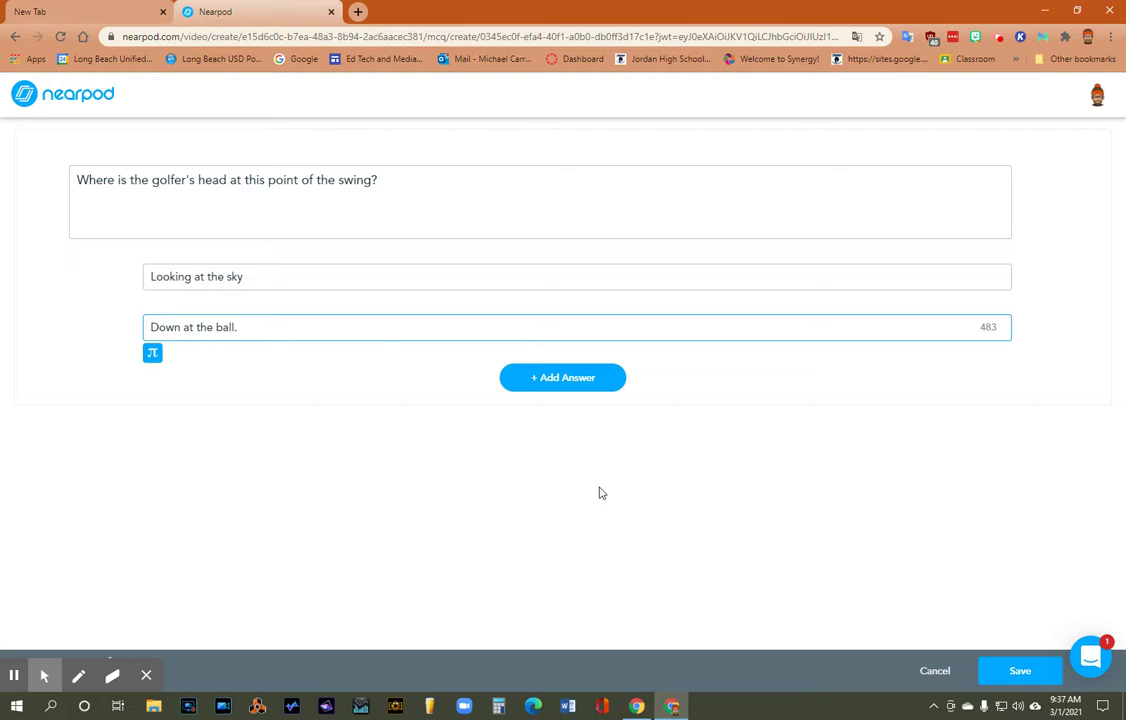
pyautogui.click(578, 380)
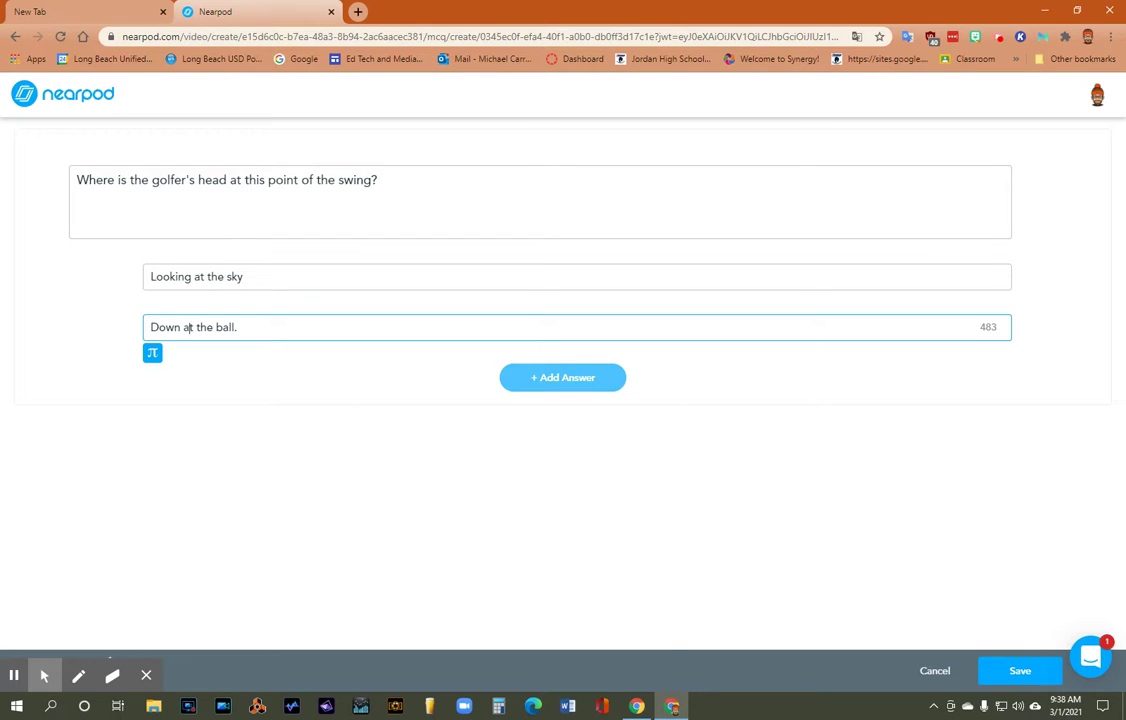
# Mark "Down at the ball." as the correct answer and save the multiple choice question
pyautogui.click(1015, 678)
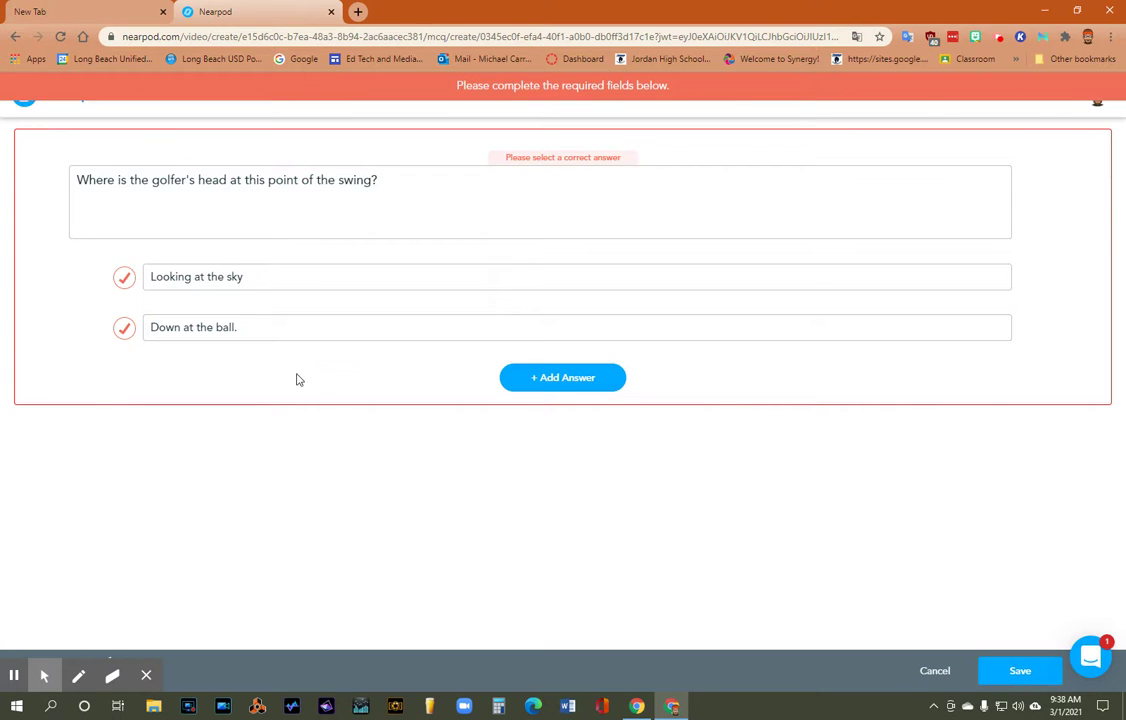
pyautogui.click(124, 328)
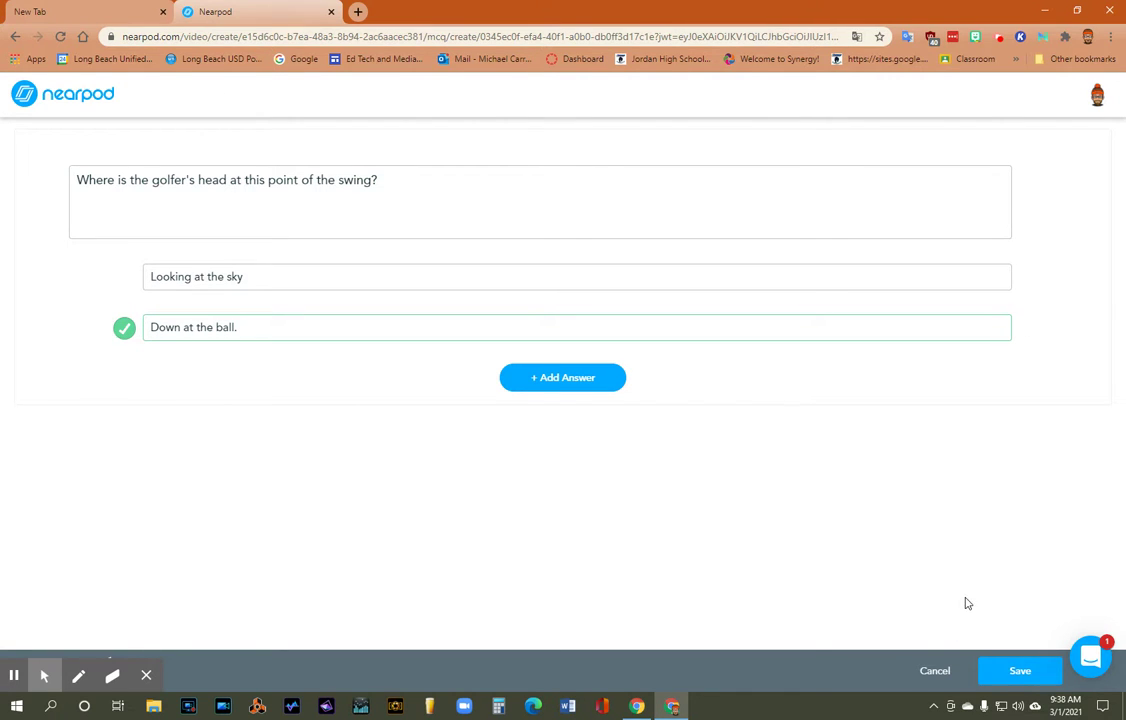
pyautogui.click(1035, 672)
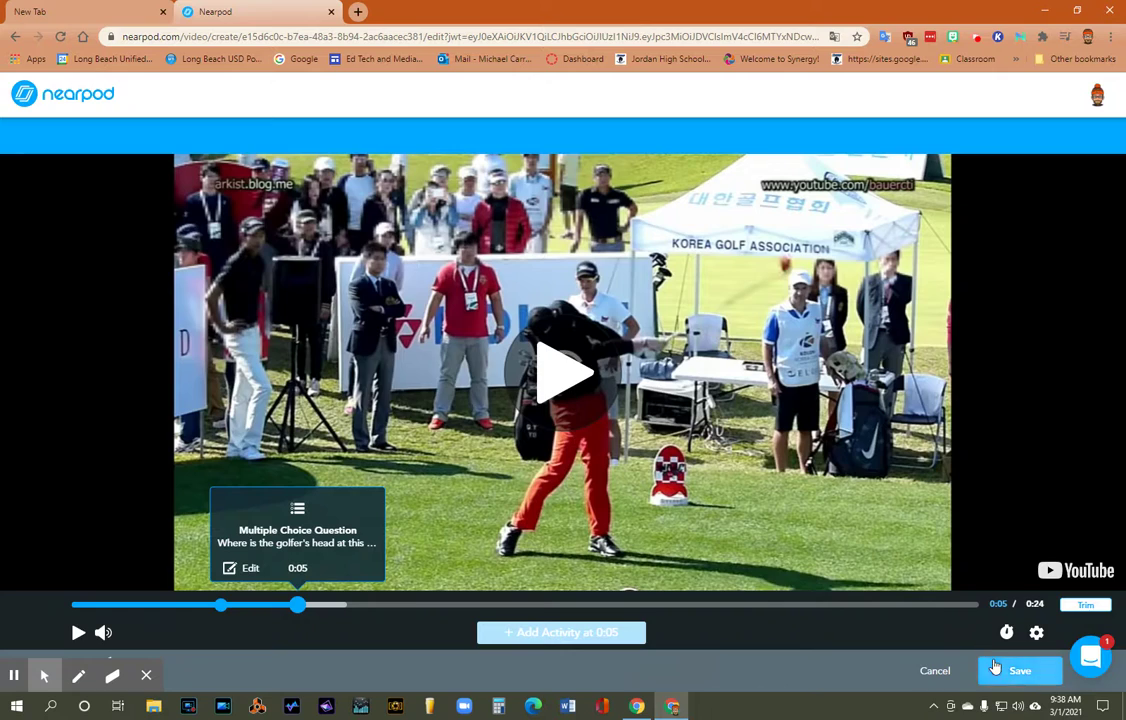
# Save the interactive golf video to the lesson, and save and exit the Nearpod Examples lesson
pyautogui.click(1015, 670)
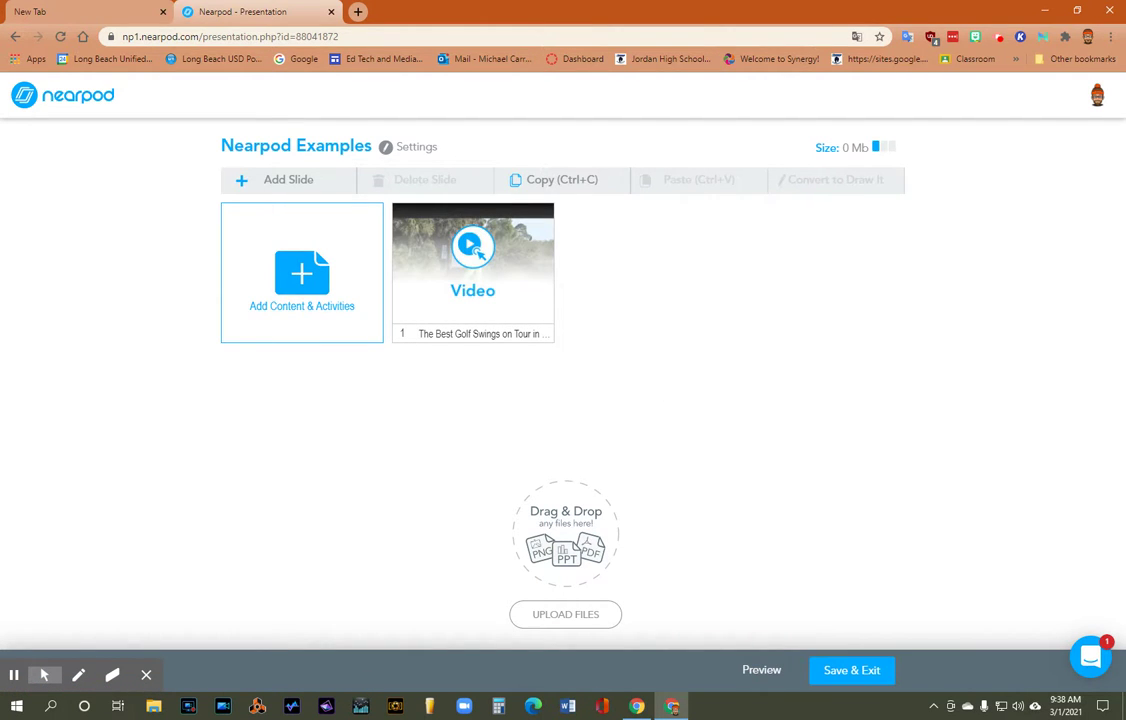
pyautogui.click(862, 670)
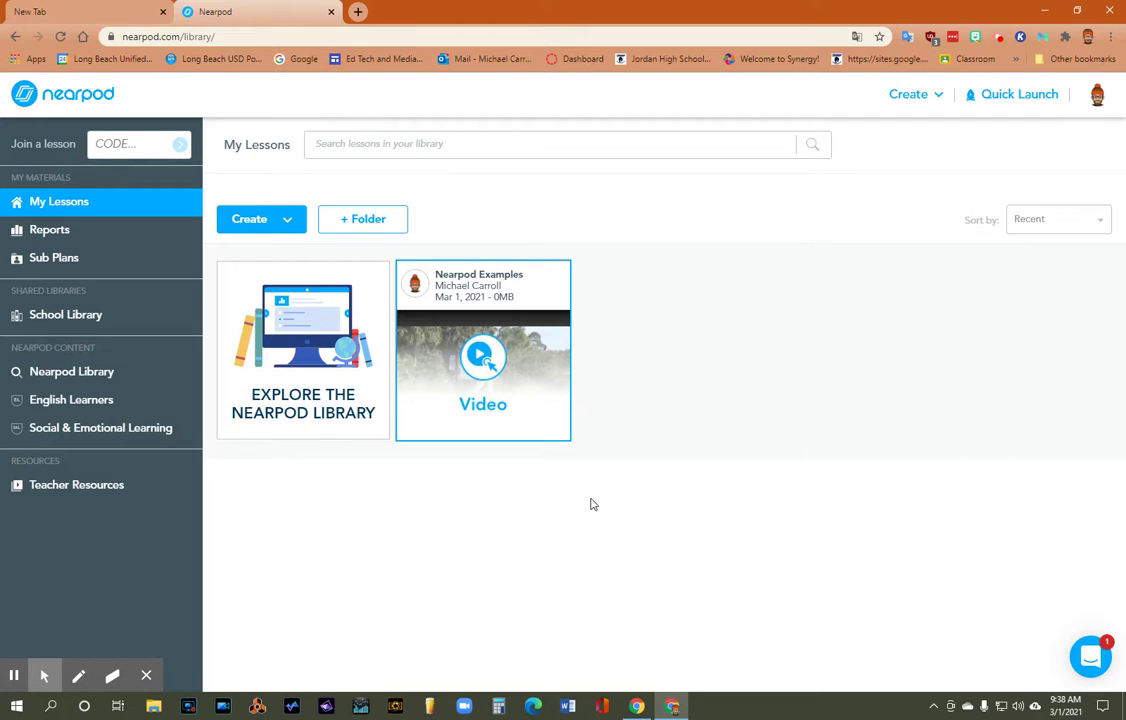
pyautogui.moveTo(485, 372)
pyautogui.moveTo(523, 385)
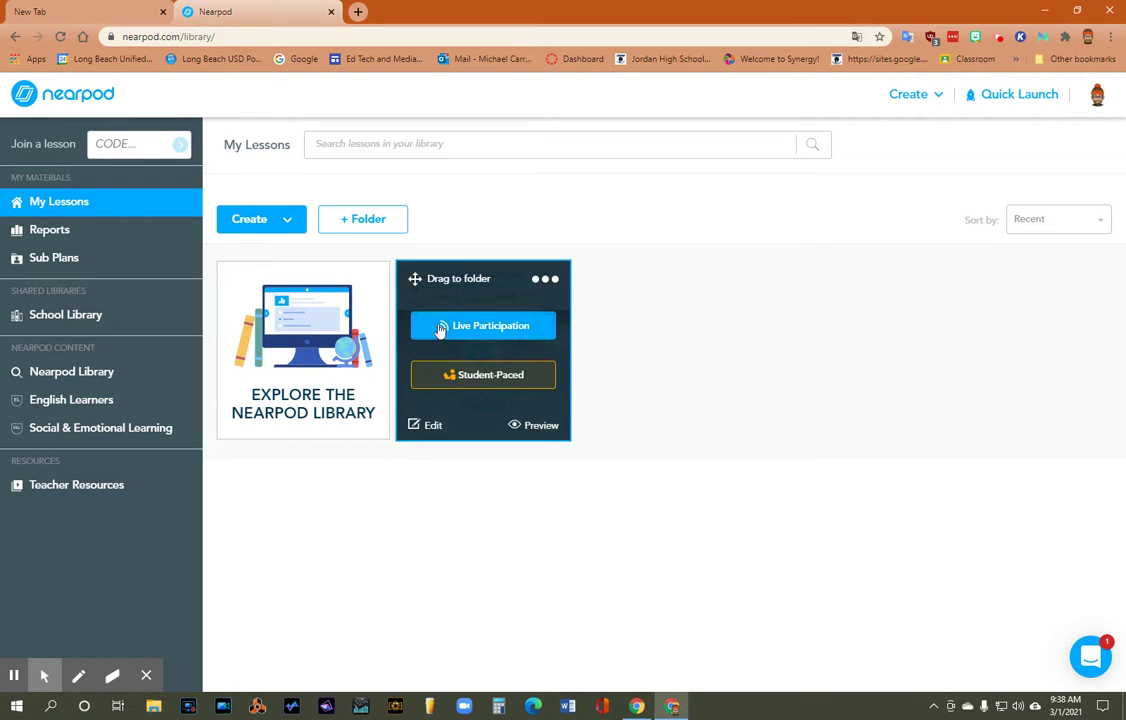